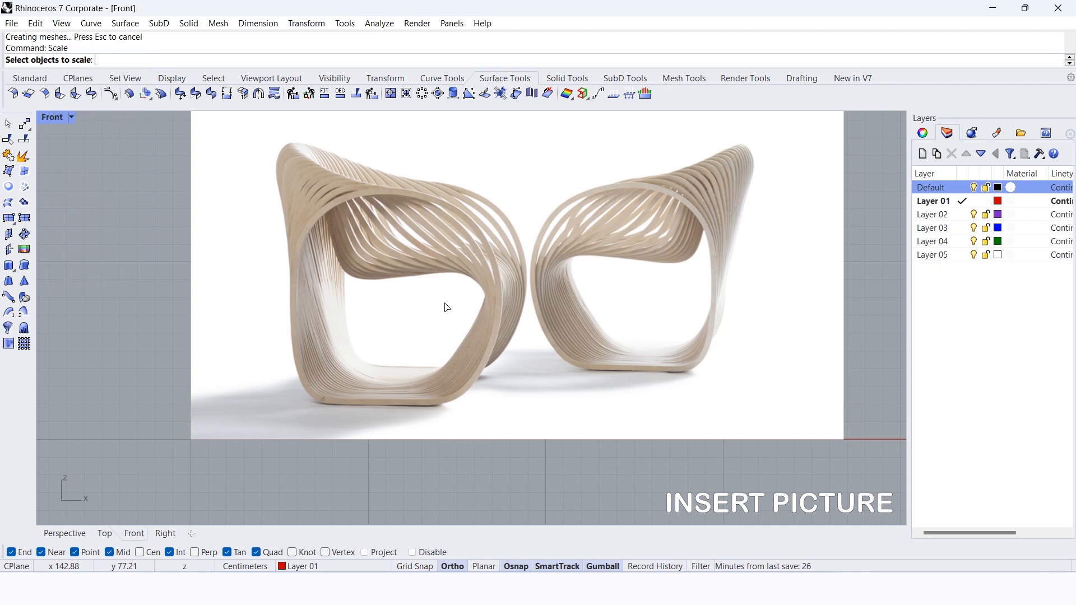
# Scale the picture from the base of the front-left chair, using its vertical height as reference and 80.5 cm as the new length.
pyautogui.press('Return')
pyautogui.scroll(3, 370, 408)
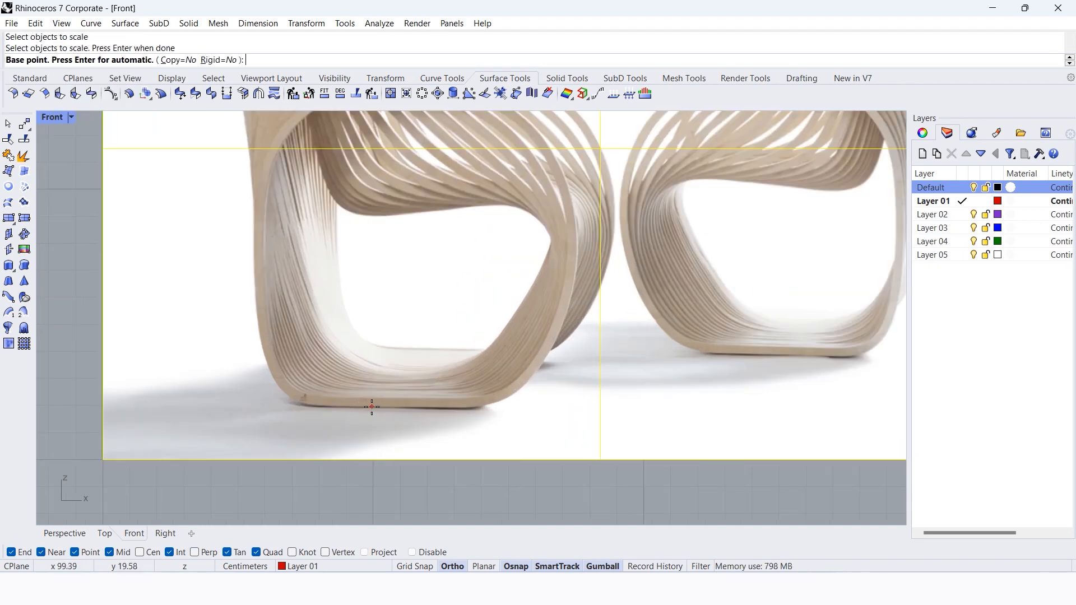
pyautogui.scroll(-5, 372, 408)
pyautogui.scroll(4, 354, 414)
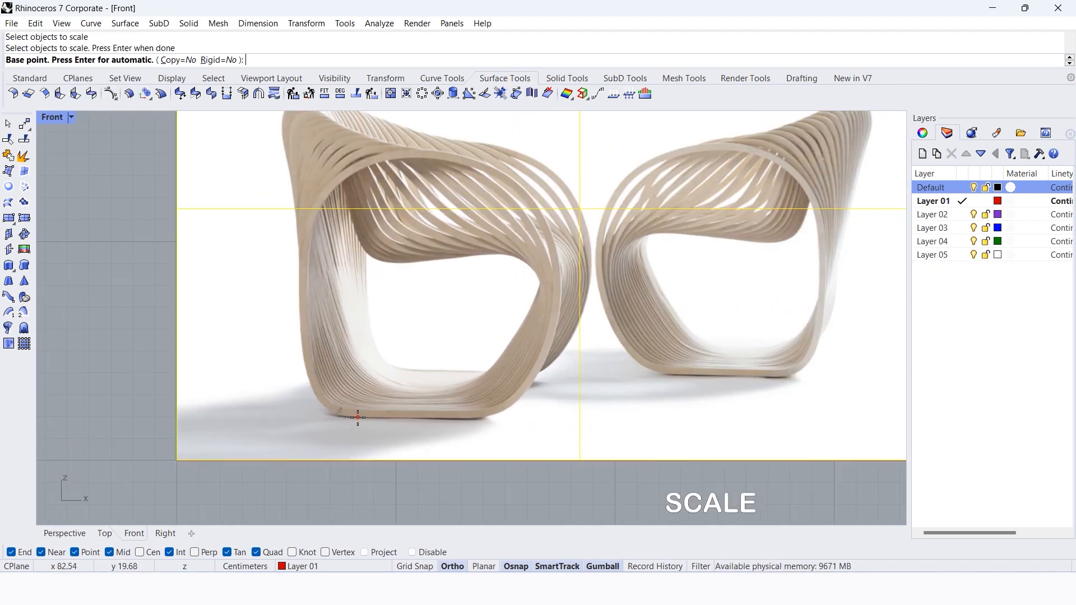
pyautogui.click(356, 418)
pyautogui.scroll(-3, 356, 418)
pyautogui.scroll(5, 348, 192)
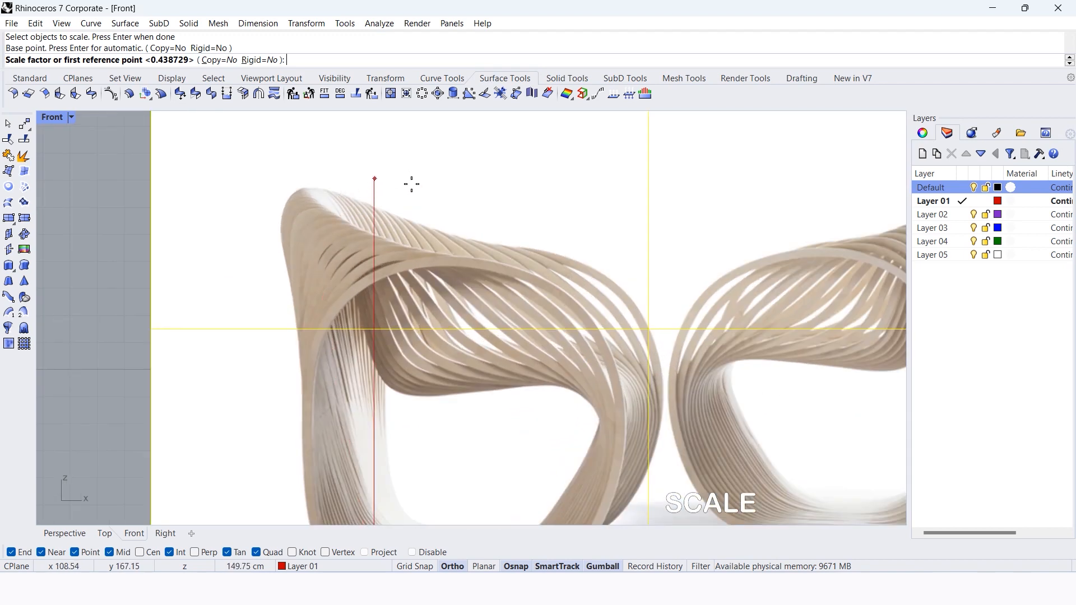
pyautogui.click(395, 187)
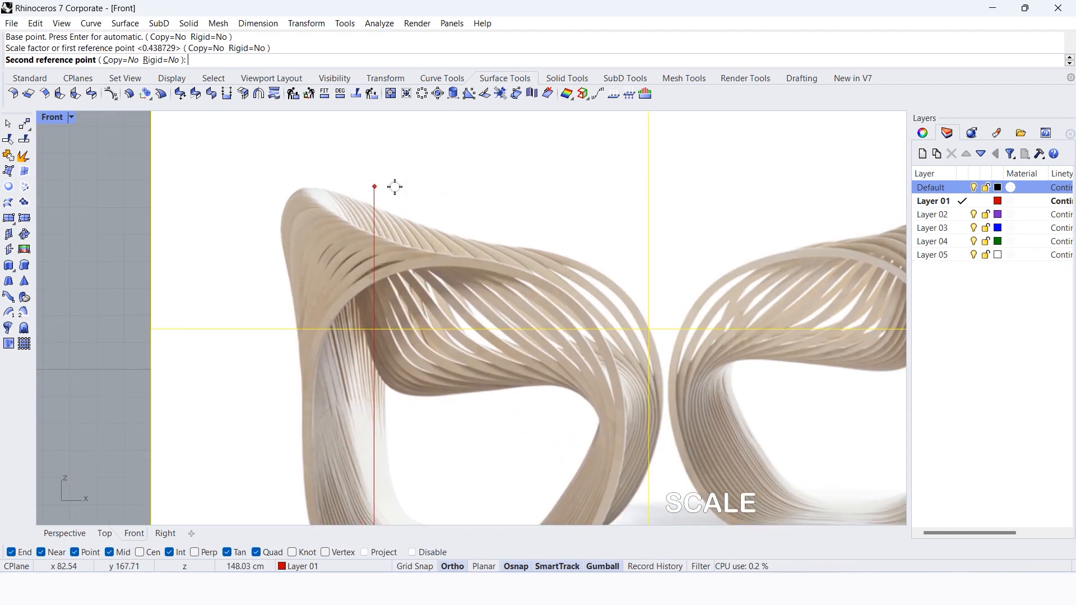
pyautogui.scroll(-3, 394, 187)
pyautogui.write('80.5')
pyautogui.press('Return')
pyautogui.scroll(-3, 395, 186)
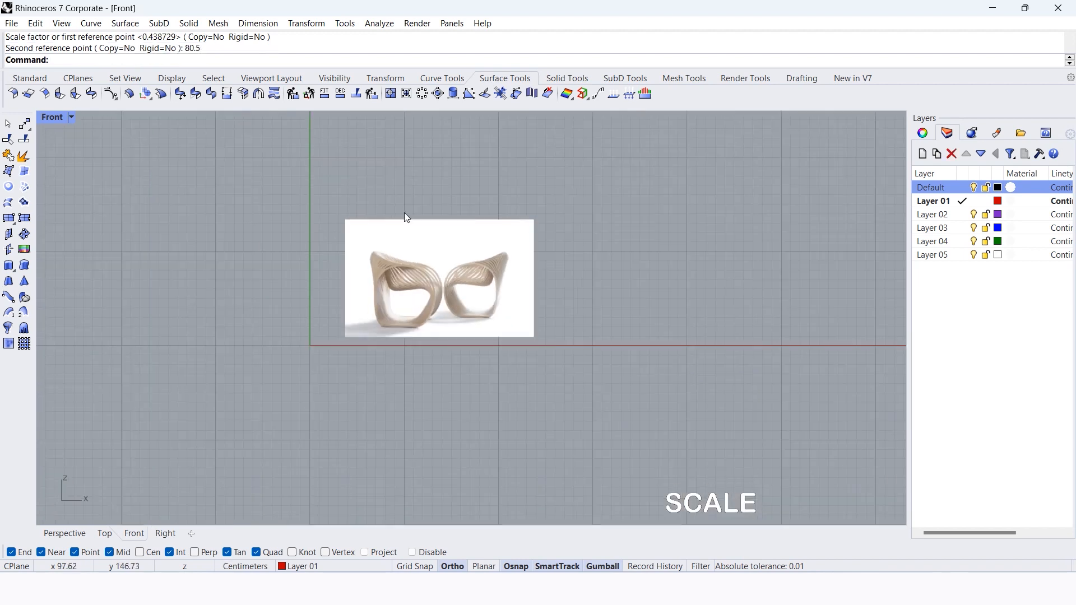
# Move the scaled chair picture to the Default layer and lock that layer.
pyautogui.scroll(4, 400, 204)
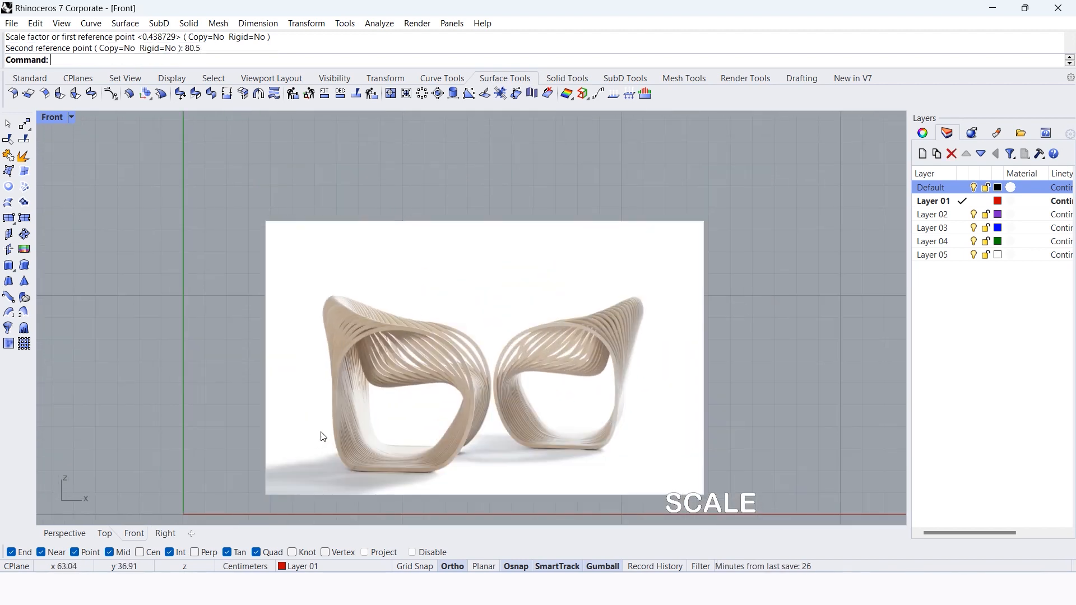
pyautogui.scroll(3, 347, 426)
pyautogui.scroll(-2, 341, 260)
pyautogui.scroll(1, 341, 261)
pyautogui.click(340, 261)
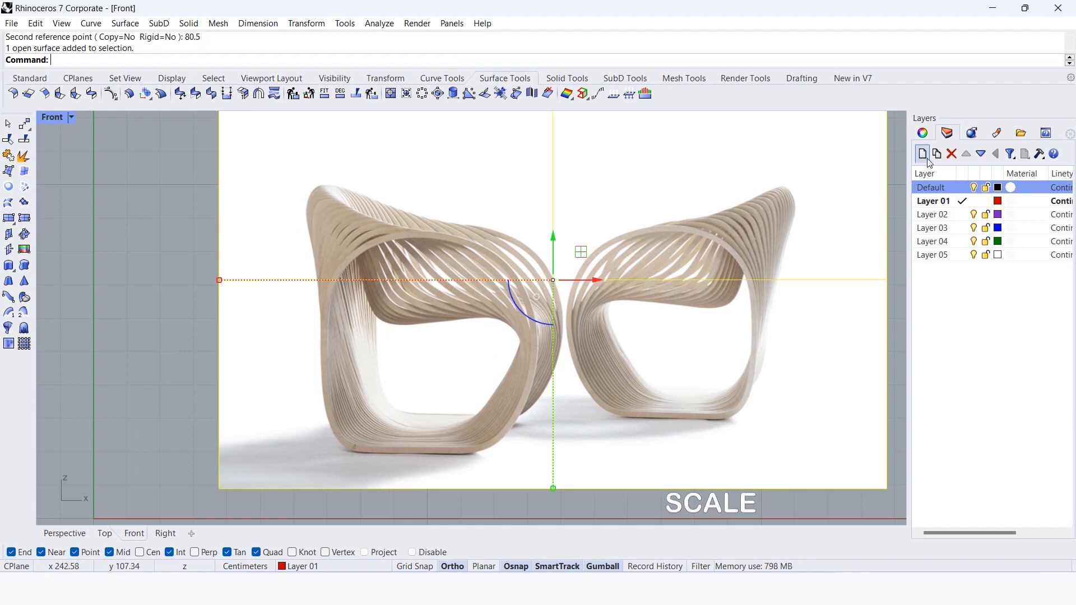
pyautogui.rightClick(957, 190)
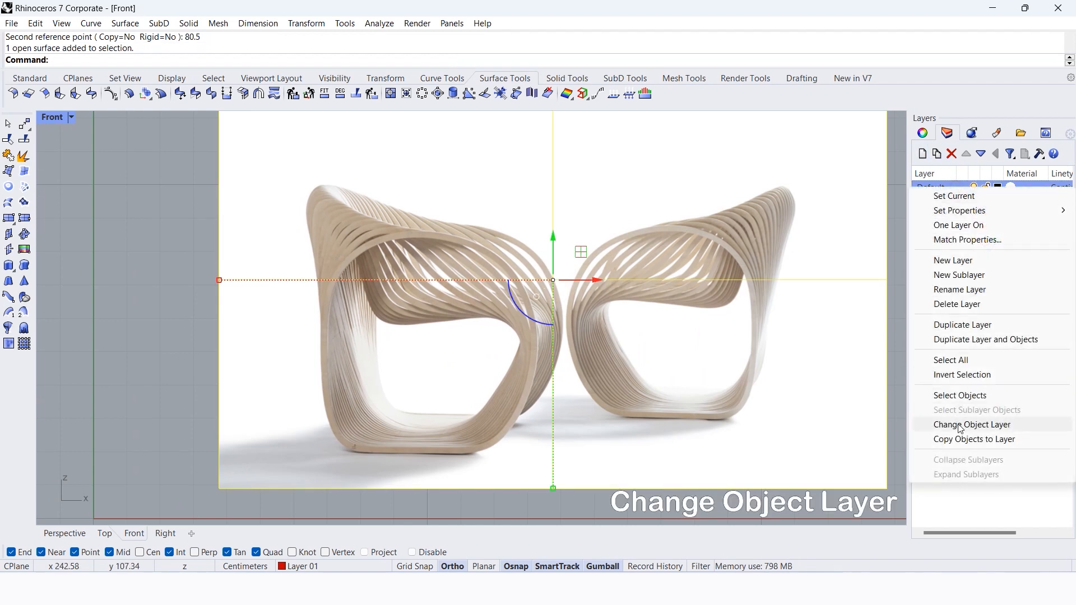
pyautogui.click(960, 426)
pyautogui.click(986, 188)
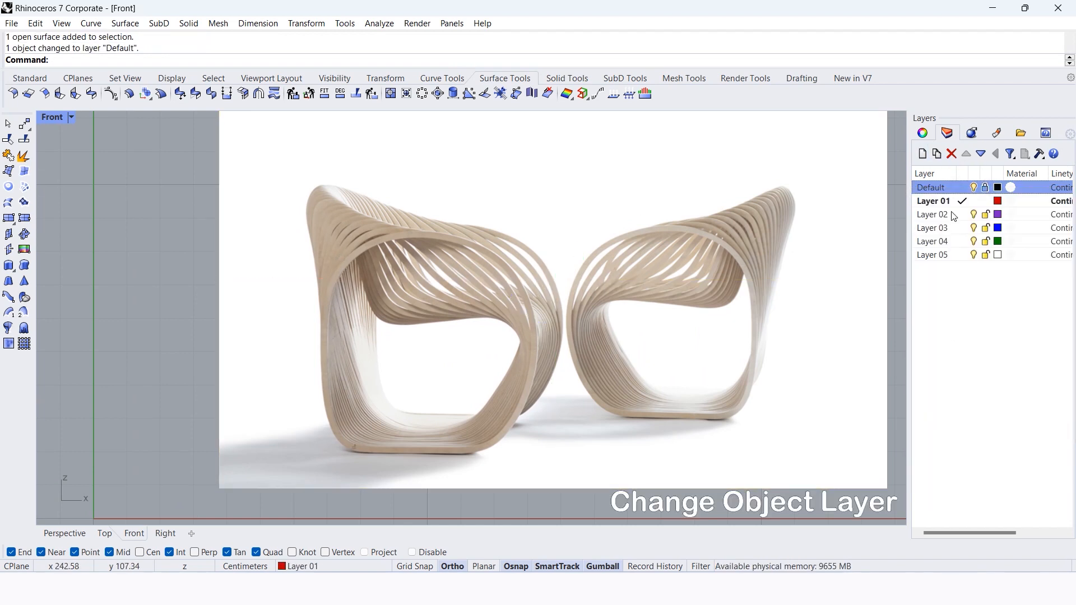
# Unlock the Default layer and set the transparency of the chair picture's material R to 60%.
pyautogui.scroll(-3, 516, 297)
pyautogui.scroll(2, 526, 291)
pyautogui.click(986, 188)
pyautogui.click(715, 234)
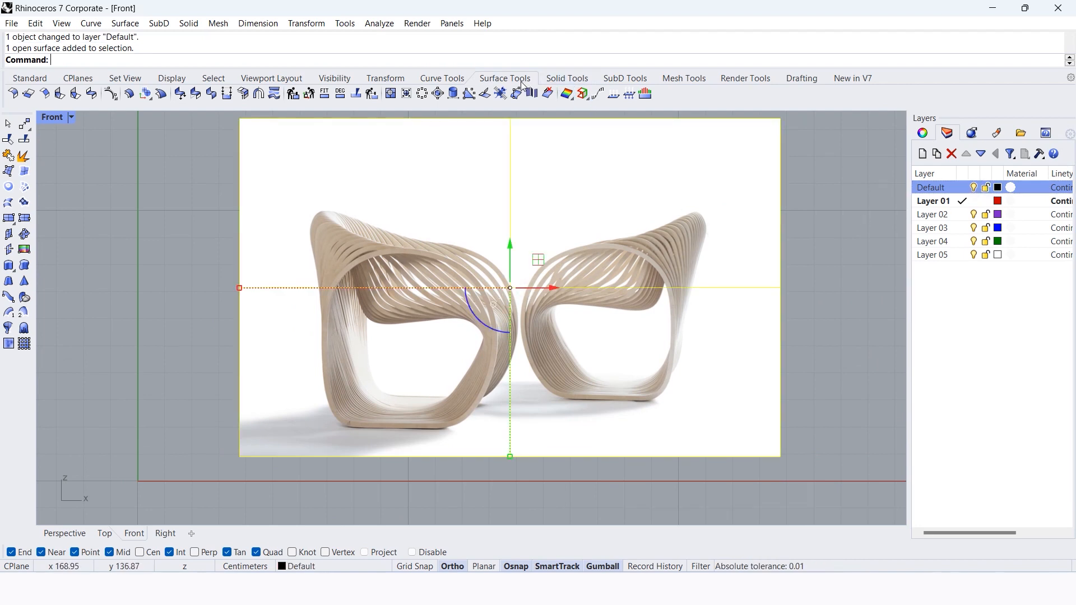
pyautogui.click(35, 82)
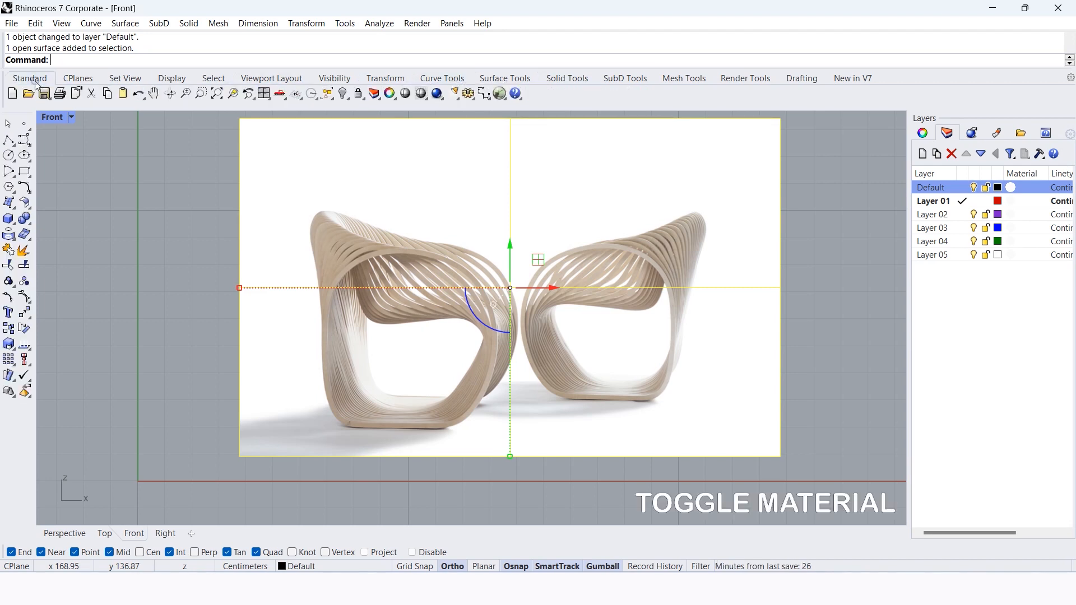
pyautogui.click(441, 98)
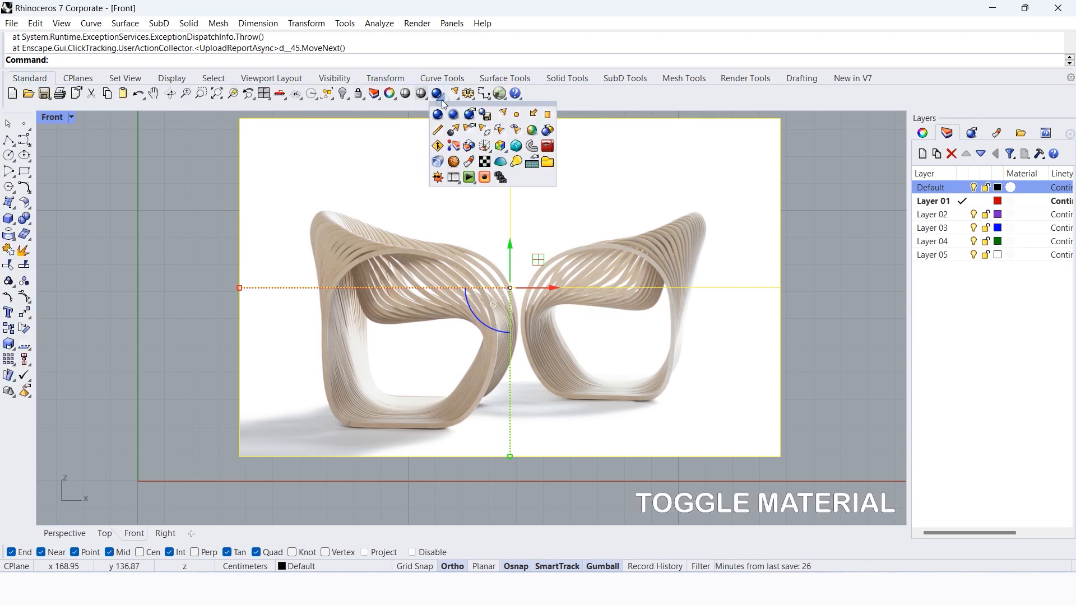
pyautogui.click(453, 115)
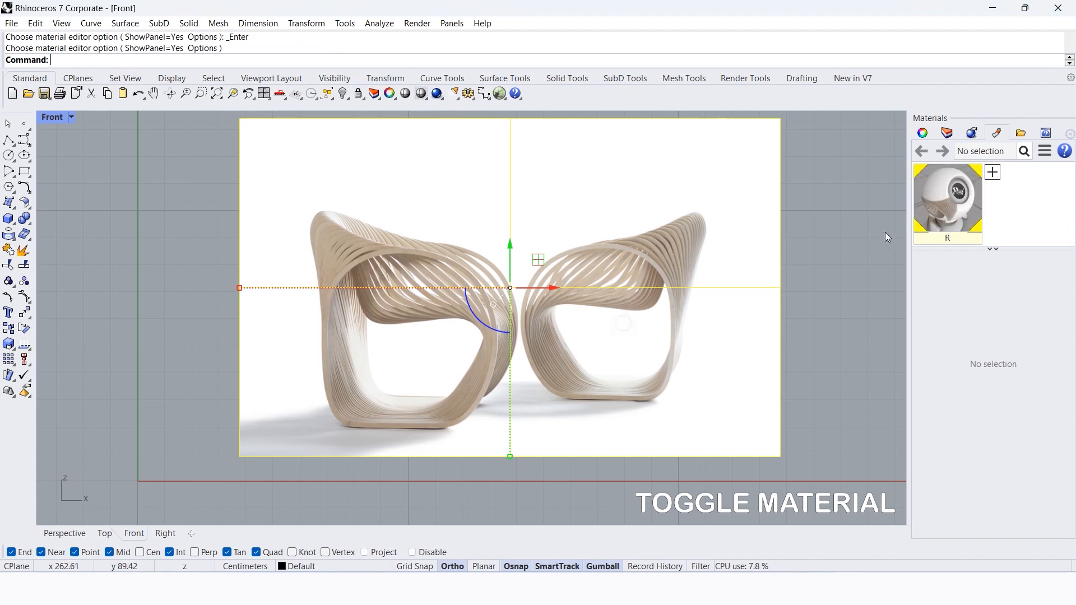
pyautogui.click(956, 211)
pyautogui.moveTo(983, 477); pyautogui.dragTo(1016, 486)
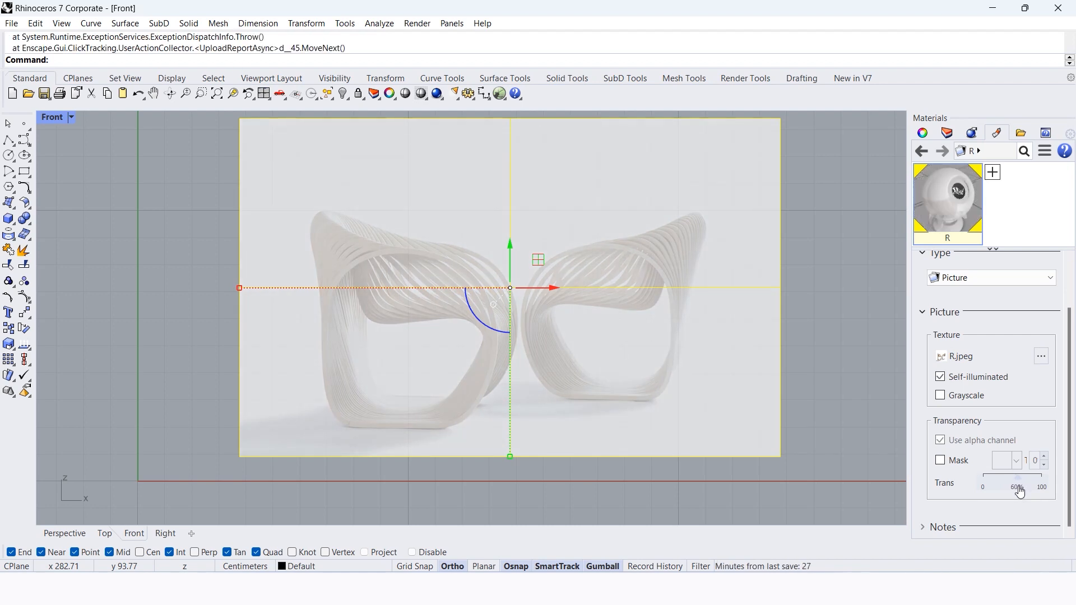
pyautogui.click(845, 245)
pyautogui.click(597, 282)
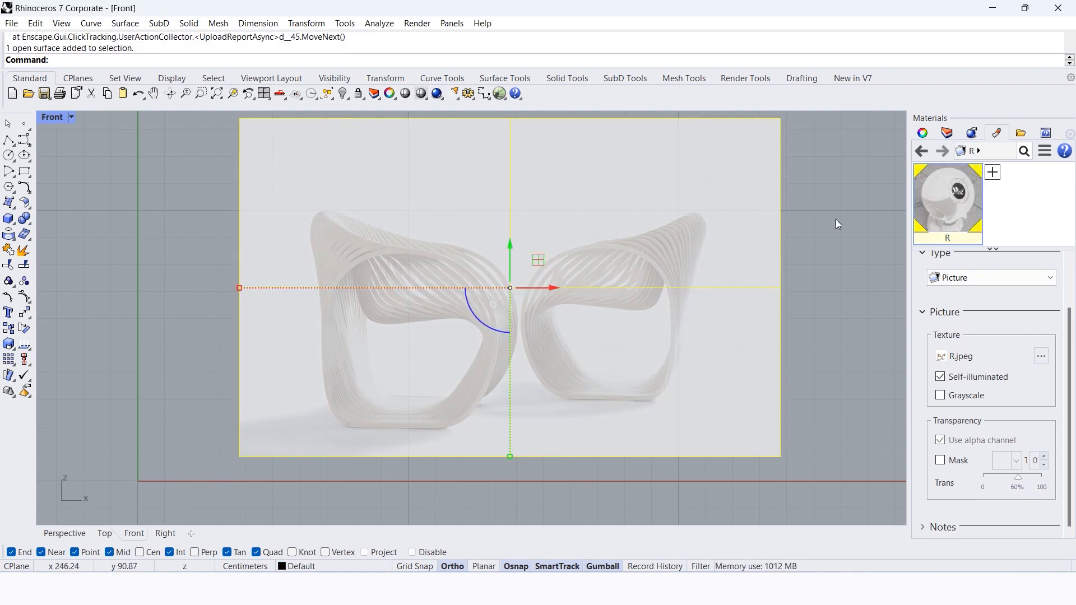
# Lock the Default layer so the reference picture cannot be selected.
pyautogui.click(972, 133)
pyautogui.click(947, 133)
pyautogui.click(985, 188)
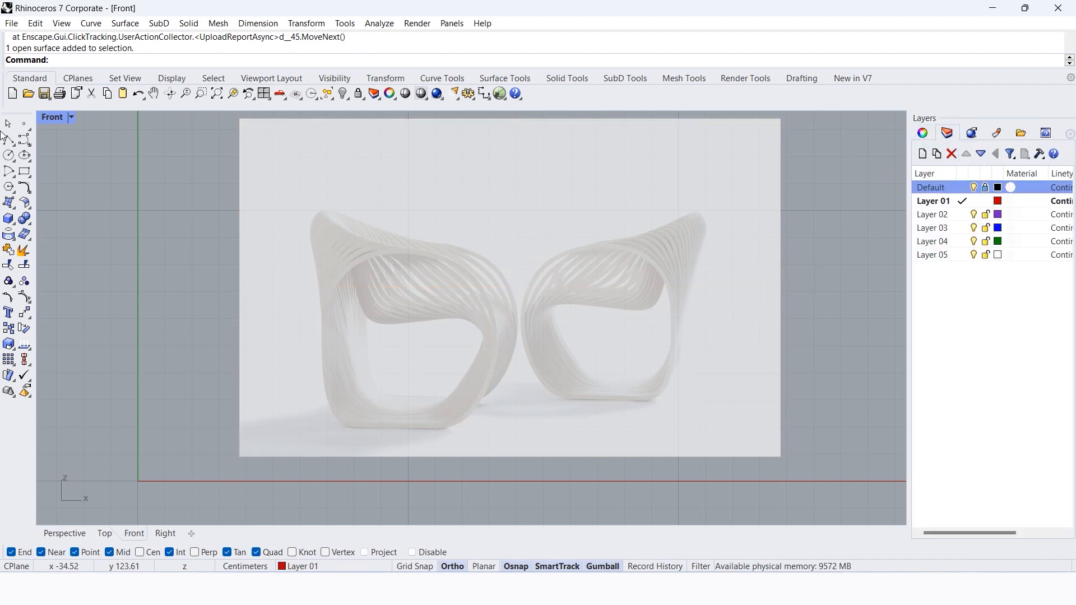
# Start a degree 3 curve with Ortho off, tracing the left chair's lower-left outer edge and bottom-left corner.
pyautogui.click(10, 141)
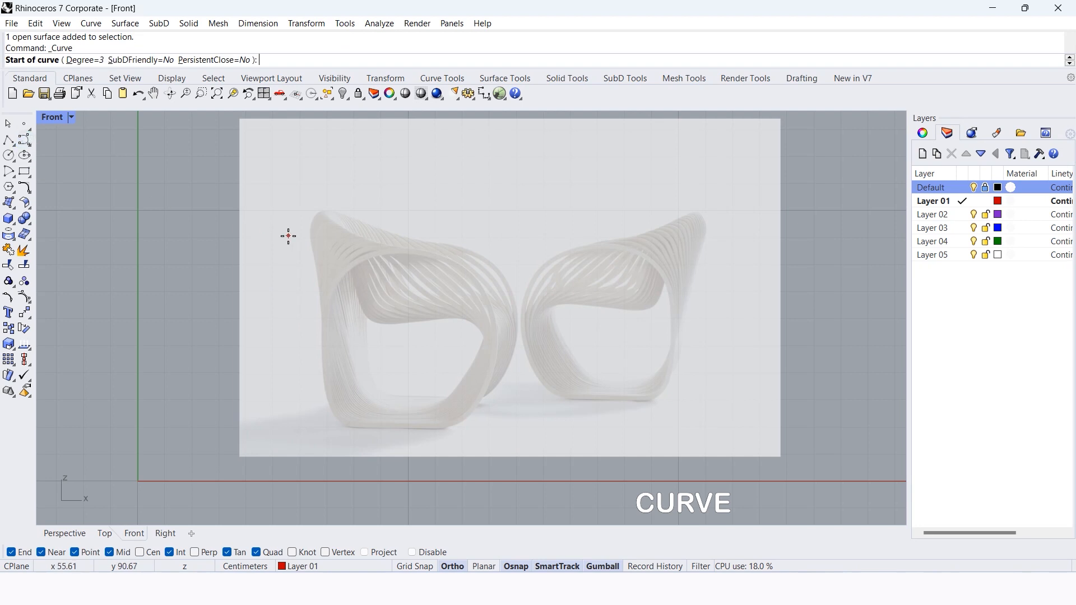
pyautogui.scroll(10, 354, 398)
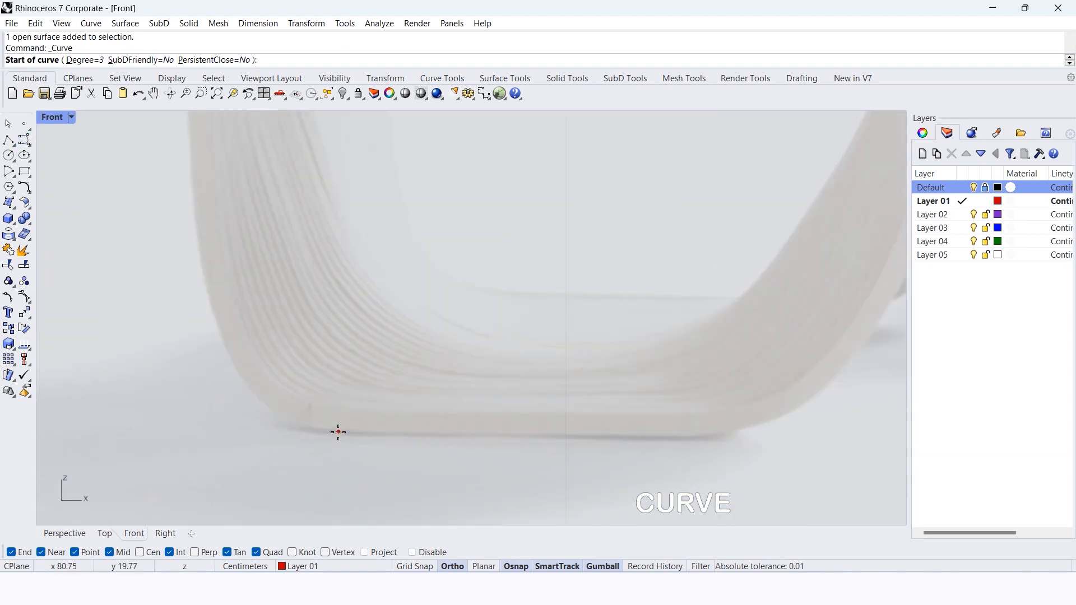
pyautogui.scroll(-5, 338, 432)
pyautogui.scroll(5, 260, 310)
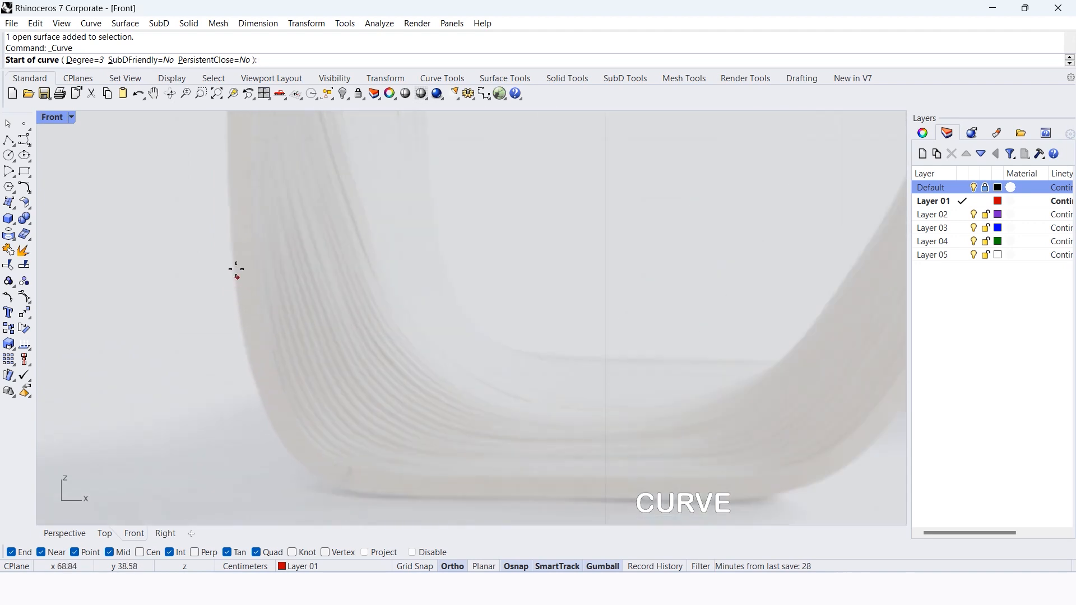
pyautogui.click(234, 253)
pyautogui.press('F8')
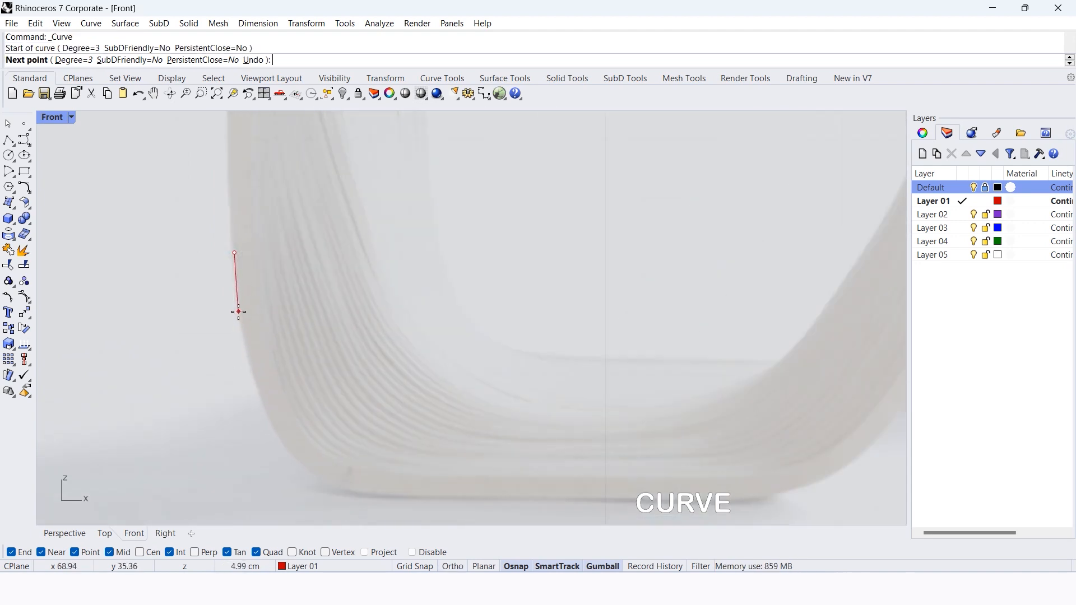
pyautogui.click(238, 311)
pyautogui.click(248, 363)
pyautogui.click(266, 413)
pyautogui.click(289, 450)
pyautogui.click(311, 473)
pyautogui.click(335, 488)
pyautogui.click(367, 495)
pyautogui.click(390, 497)
# Extend the curve straight along the left chair's bottom edge with Ortho on.
pyautogui.press('F8')
pyautogui.scroll(-4, 448, 497)
pyautogui.scroll(8, 602, 492)
pyautogui.click(713, 479)
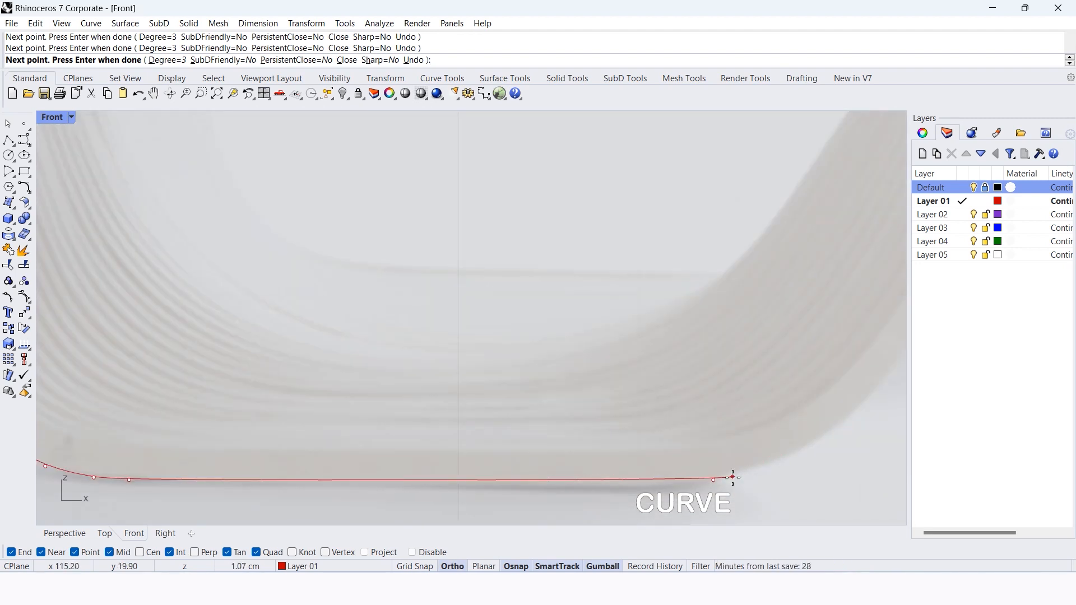
# Continue the curve around the bottom-right corner and up the lower right side of the chair's front frame.
pyautogui.scroll(3, 812, 443)
pyautogui.scroll(4, 632, 480)
pyautogui.click(632, 479)
pyautogui.click(671, 424)
pyautogui.click(709, 375)
pyautogui.scroll(-6, 708, 375)
pyautogui.click(715, 360)
pyautogui.scroll(-6, 742, 369)
pyautogui.click(751, 331)
# Continue the curve up the frame's right side and around its upper-right bend.
pyautogui.scroll(10, 750, 332)
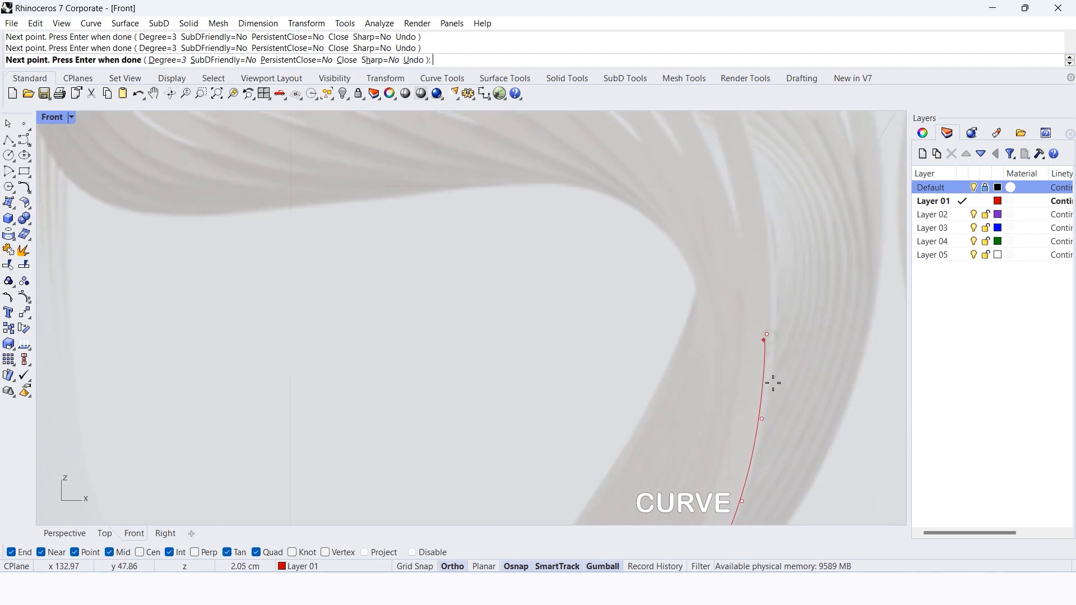
pyautogui.keyDown('shift'); pyautogui.moveTo(773, 383); pyautogui.dragTo(770, 454, button='right'); pyautogui.keyUp('shift')
pyautogui.click(769, 368)
pyautogui.keyDown('shift'); pyautogui.moveTo(737, 254); pyautogui.dragTo(749, 363, button='right'); pyautogui.keyUp('shift')
pyautogui.scroll(-2, 780, 369)
pyautogui.click(792, 379)
pyautogui.click(767, 311)
pyautogui.click(737, 264)
pyautogui.click(698, 217)
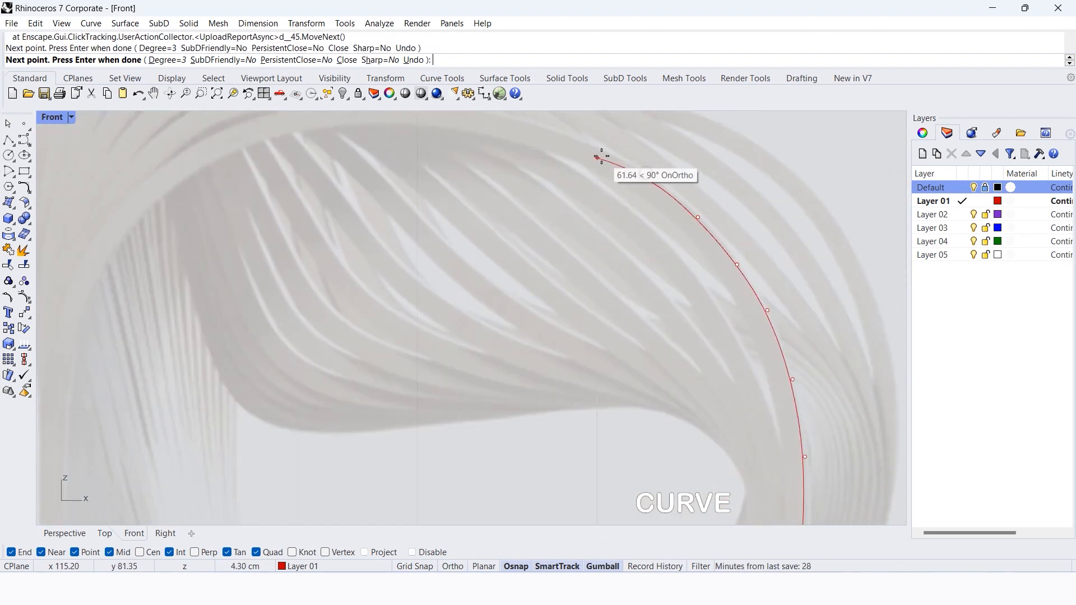
# Trace the curve across the top of the front frame and around its upper-left bend.
pyautogui.click(597, 157)
pyautogui.scroll(-6, 679, 241)
pyautogui.scroll(10, 538, 174)
pyautogui.click(490, 195)
pyautogui.click(372, 194)
pyautogui.click(141, 291)
pyautogui.moveTo(106, 328); pyautogui.dragTo(240, 205, button='right')
pyautogui.click(226, 213)
pyautogui.click(157, 305)
# Continue the curve down the front frame's left side toward its start point.
pyautogui.keyDown('shift'); pyautogui.moveTo(106, 470); pyautogui.dragTo(254, 245, button='right'); pyautogui.keyUp('shift')
pyautogui.scroll(-3, 253, 245)
pyautogui.click(254, 243)
pyautogui.scroll(7, 250, 276)
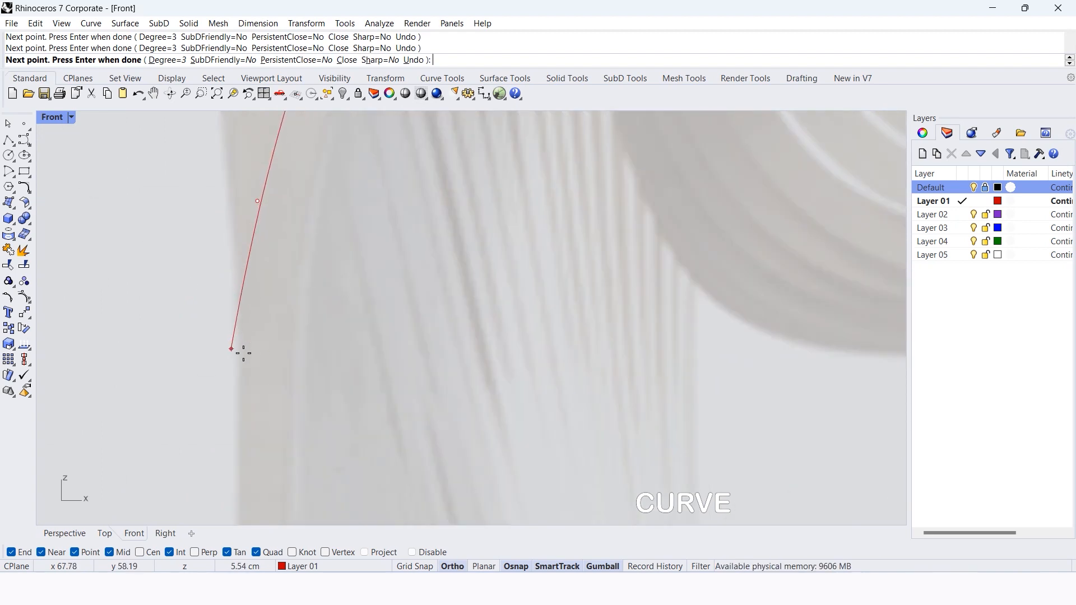
pyautogui.scroll(-5, 242, 351)
pyautogui.scroll(5, 245, 348)
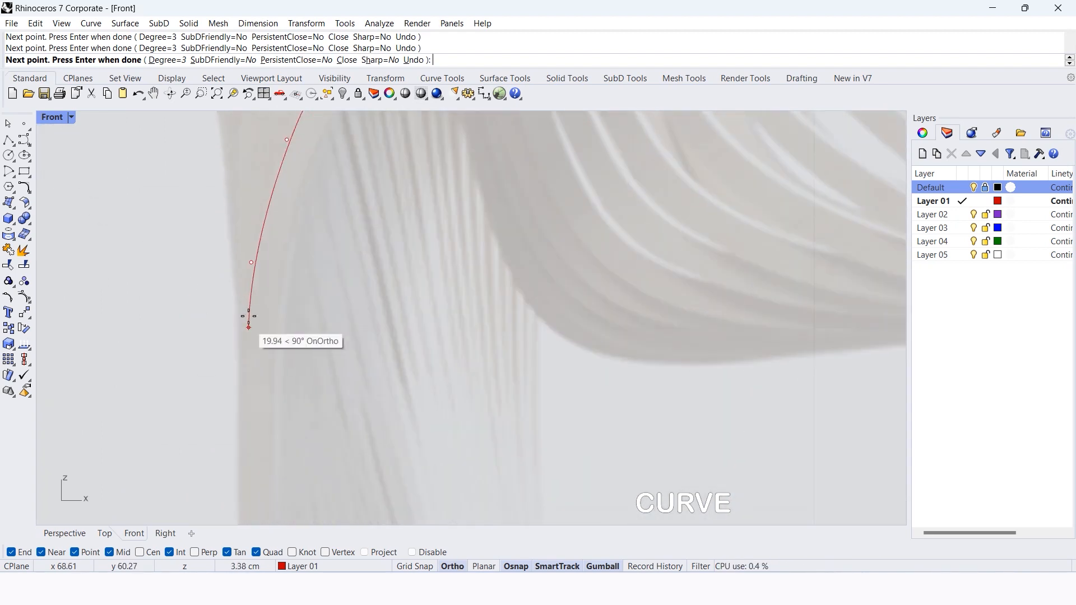
pyautogui.scroll(4, 245, 301)
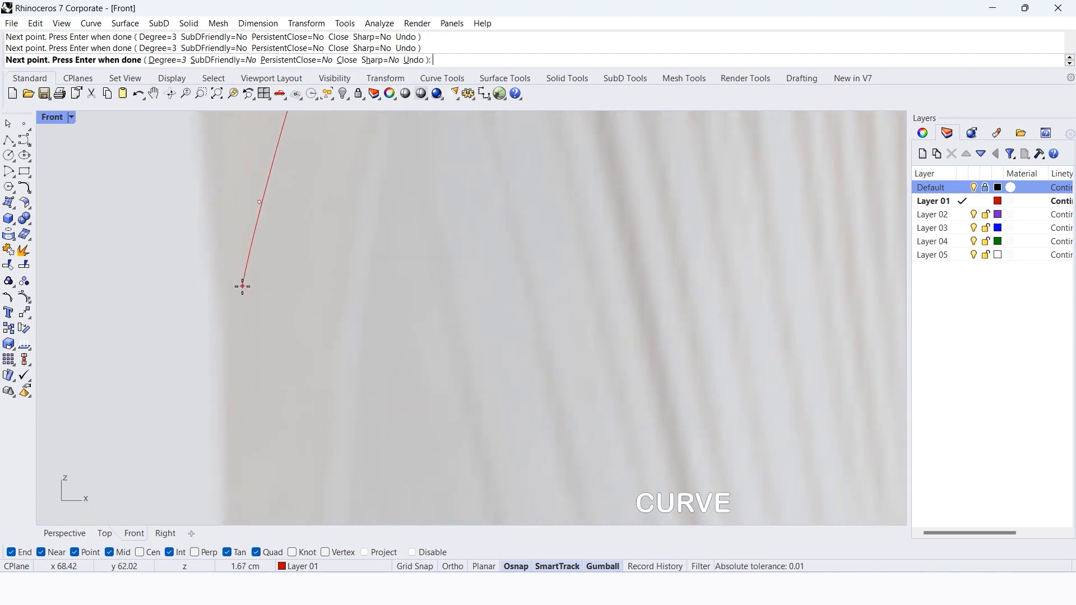
pyautogui.scroll(-3, 240, 336)
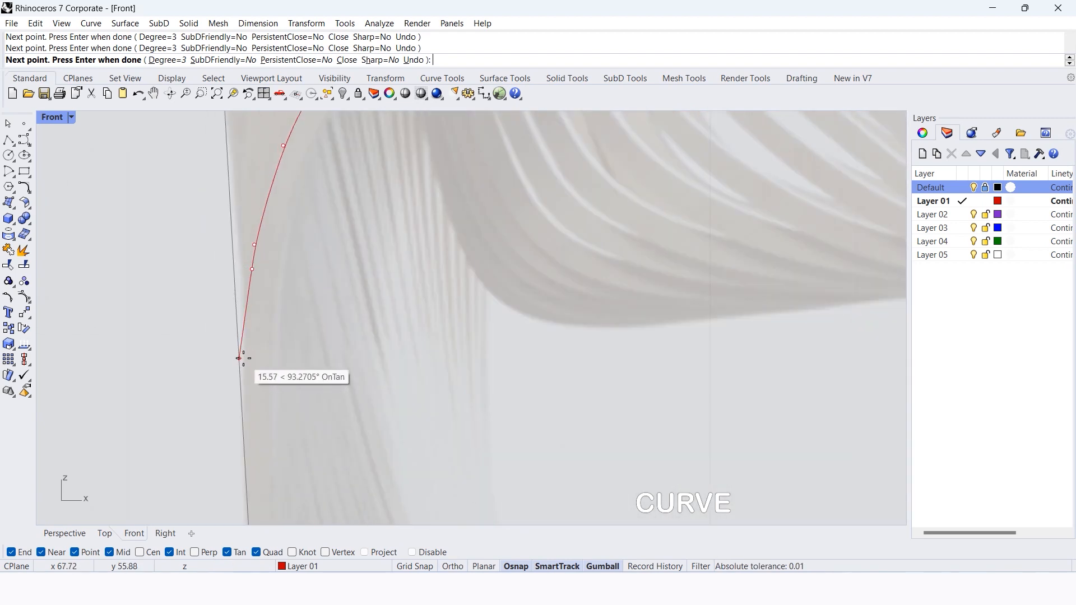
pyautogui.scroll(2, 244, 336)
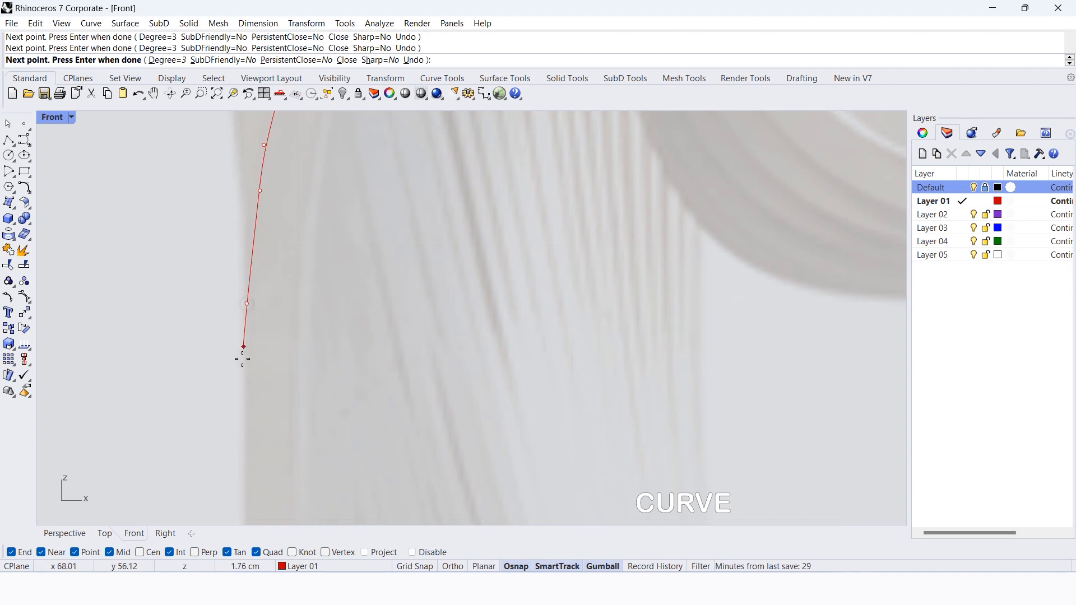
pyautogui.click(244, 399)
# Set the Ortho angle to 45 degrees while the curve is still being drawn.
pyautogui.click(454, 566)
pyautogui.rightClick(455, 566)
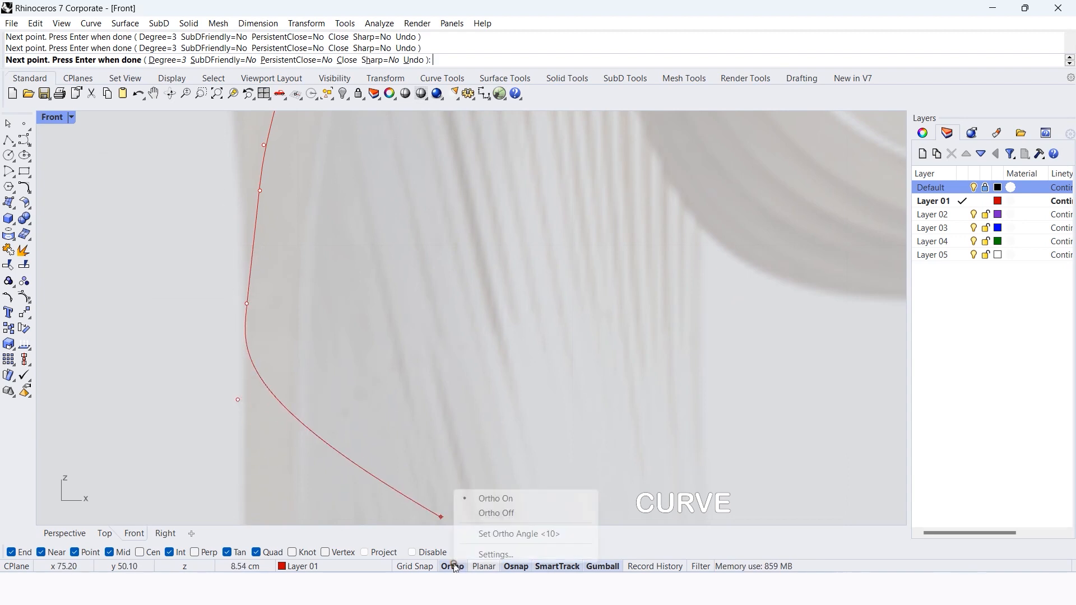
pyautogui.click(485, 534)
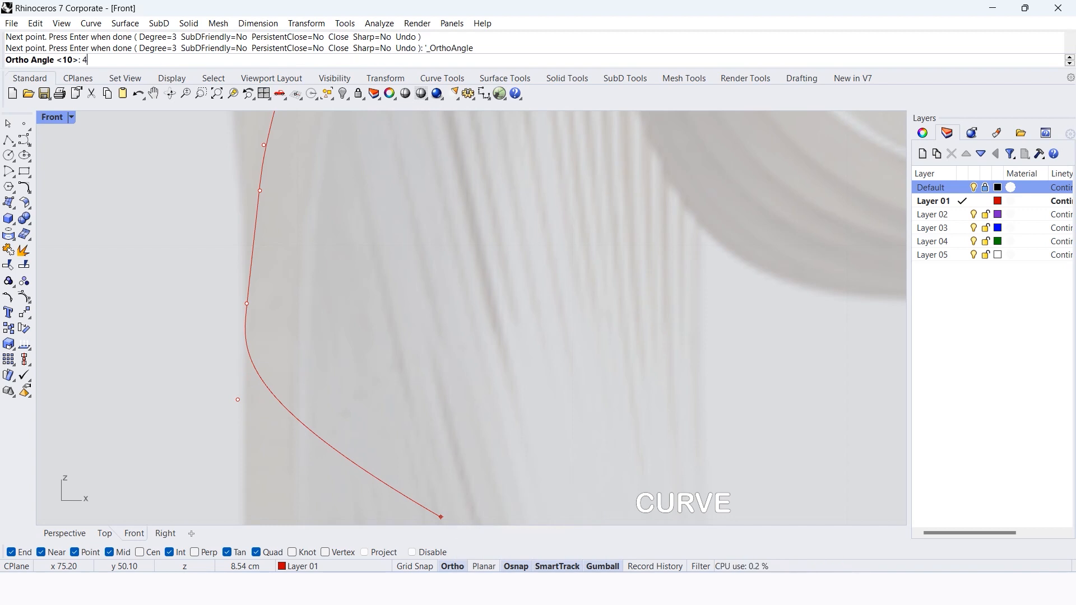
pyautogui.write('45')
pyautogui.press('Return')
# Finish the curve down the left edge as a closed outline of the chair's front frame.
pyautogui.scroll(-3, 486, 432)
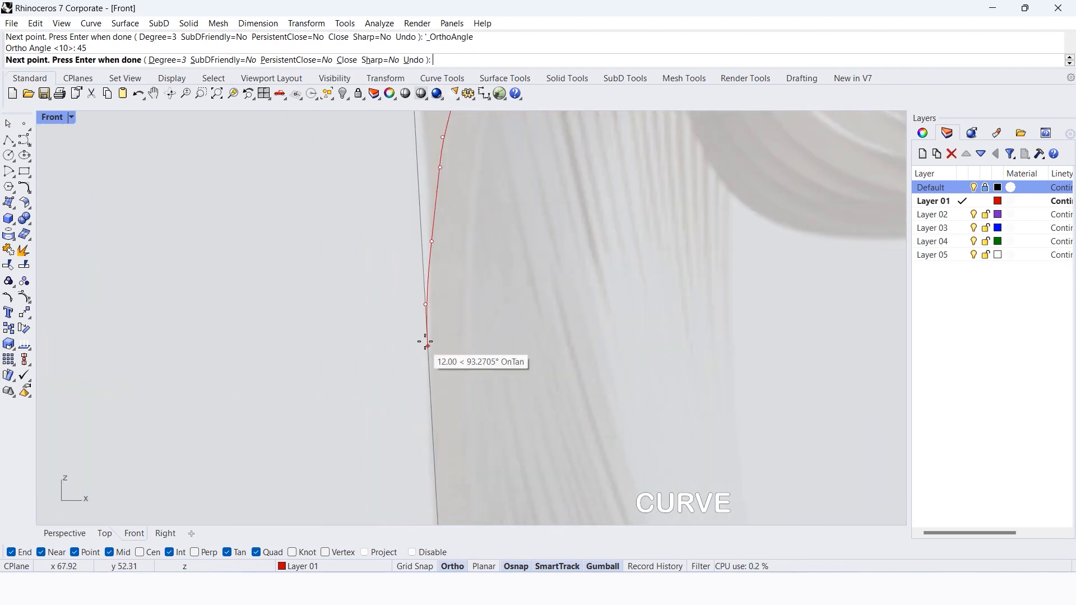
pyautogui.click(425, 348)
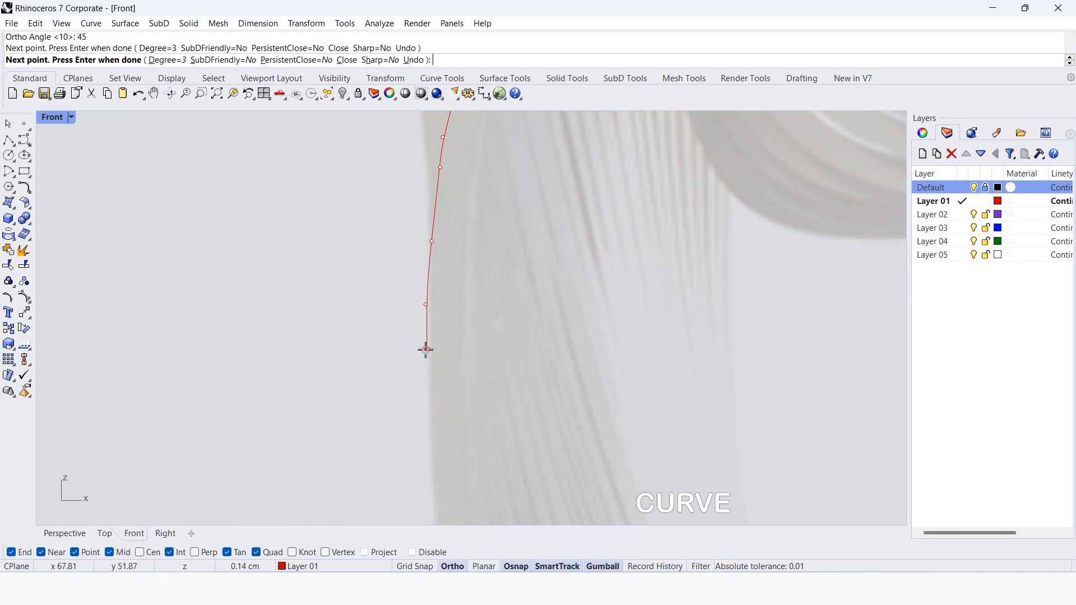
pyautogui.scroll(-3, 426, 431)
pyautogui.scroll(4, 430, 423)
pyautogui.press('Return')
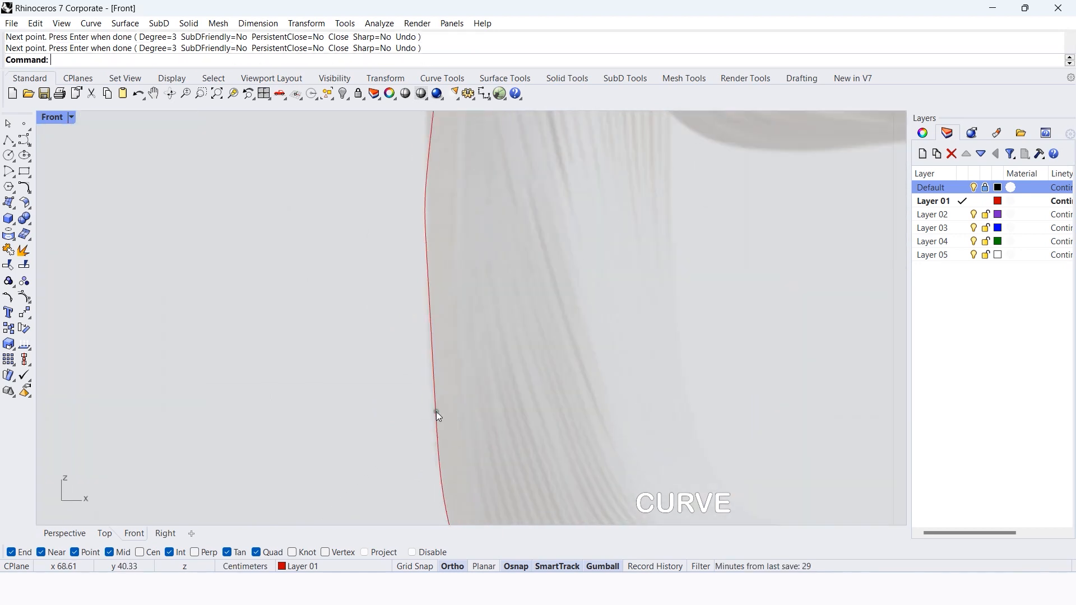
# Start a second curve on the traced frame's left edge and trace up the backrest's outer side.
pyautogui.scroll(-4, 337, 381)
pyautogui.scroll(-5, 339, 381)
pyautogui.scroll(4, 392, 356)
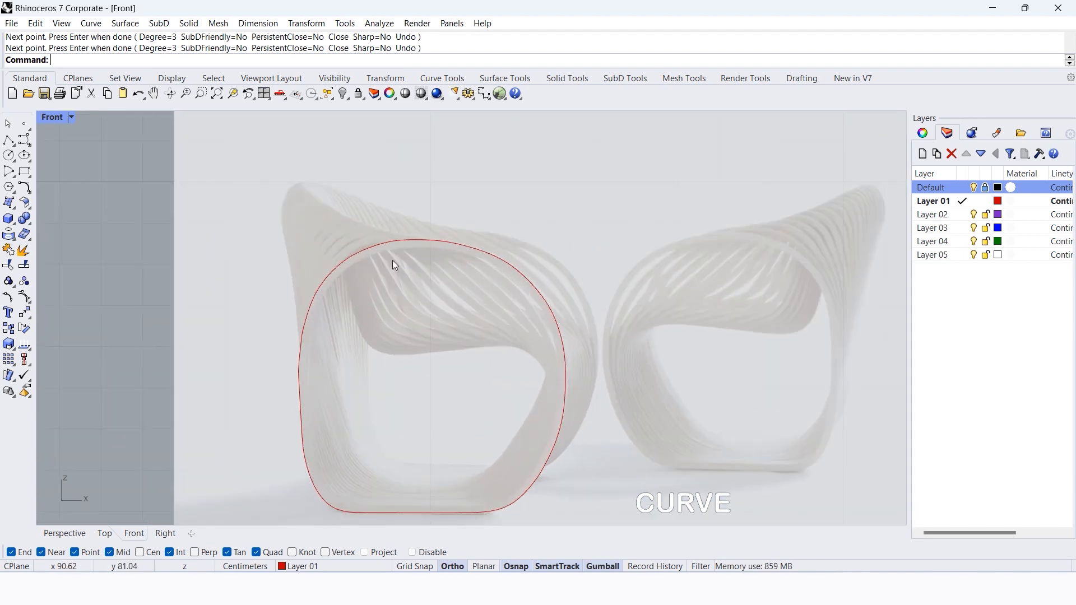
pyautogui.click(8, 140)
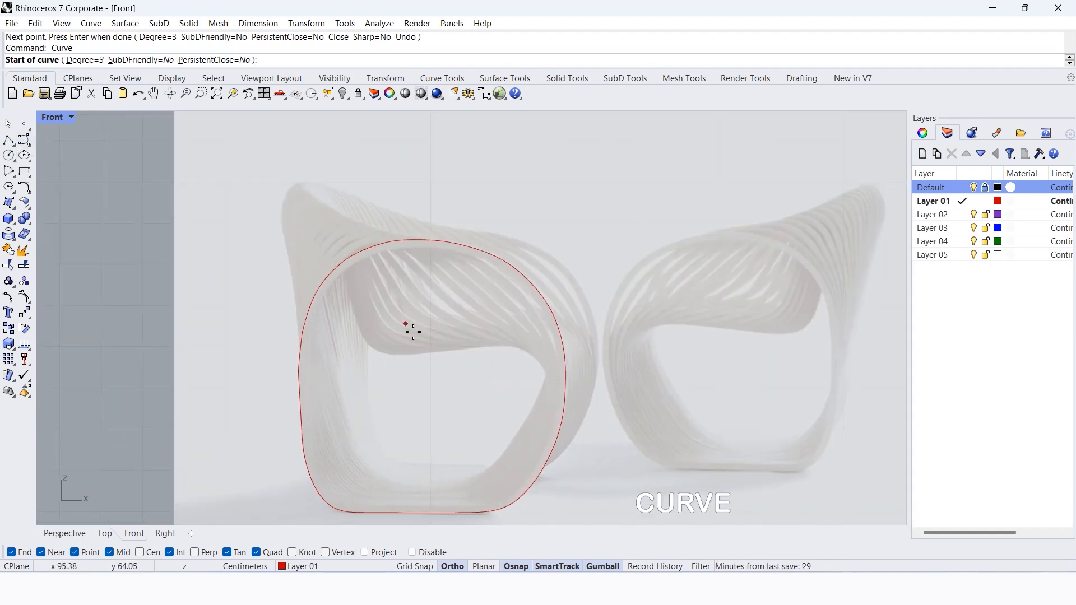
pyautogui.scroll(4, 294, 337)
pyautogui.click(302, 401)
pyautogui.scroll(6, 301, 301)
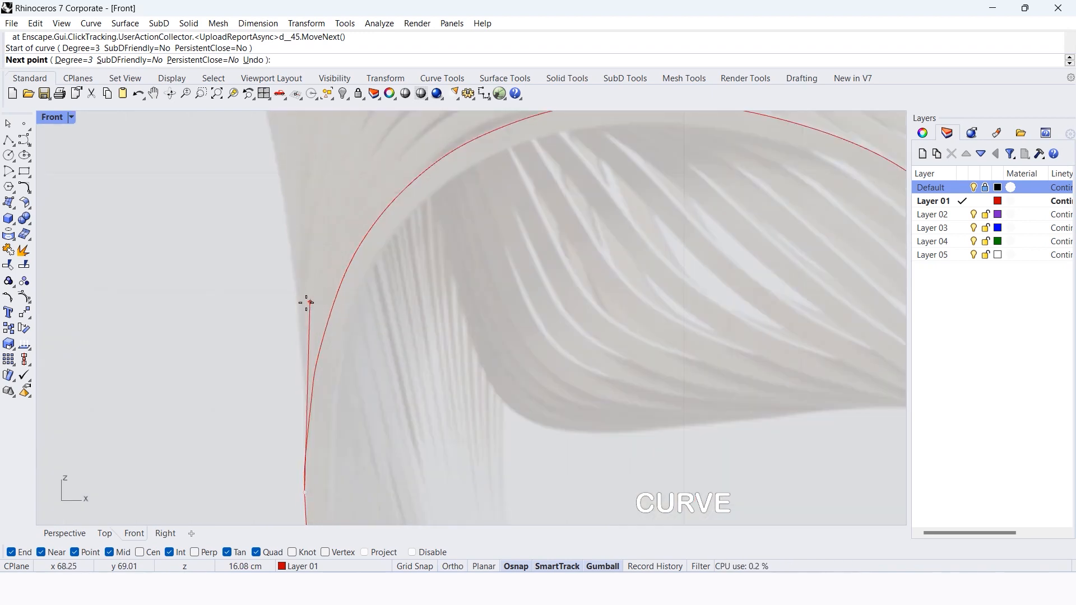
pyautogui.click(297, 303)
pyautogui.scroll(-2, 308, 325)
pyautogui.click(303, 280)
pyautogui.scroll(6, 300, 291)
pyautogui.scroll(-12, 310, 336)
pyautogui.click(301, 292)
pyautogui.click(298, 276)
pyautogui.scroll(8, 296, 240)
pyautogui.click(298, 258)
# Continue the curve around the backrest's rounded top and onto its inner side.
pyautogui.click(306, 221)
pyautogui.click(325, 190)
pyautogui.click(376, 181)
pyautogui.click(409, 210)
pyautogui.scroll(-6, 441, 260)
pyautogui.scroll(2, 434, 312)
# Continue the curve down the backrest's inner side, around the seat bend and onto the seat's lower edge.
pyautogui.click(452, 356)
pyautogui.click(473, 404)
pyautogui.click(488, 420)
pyautogui.click(502, 428)
pyautogui.click(525, 432)
pyautogui.click(555, 430)
pyautogui.click(601, 424)
pyautogui.click(676, 418)
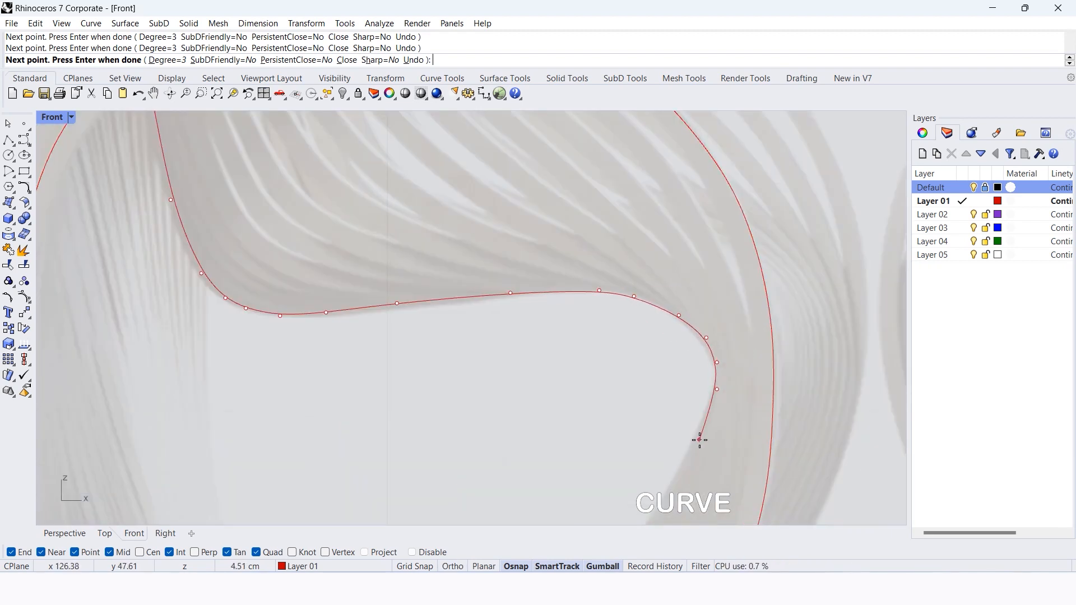
# Trace the curve from the seat's front bend down the slanted front support toward the base.
pyautogui.click(700, 440)
pyautogui.scroll(-3, 699, 439)
pyautogui.click(684, 390)
pyautogui.click(667, 416)
pyautogui.click(608, 468)
pyautogui.click(570, 491)
pyautogui.click(535, 507)
# Carry the curve along the chair's flat base edge, removing the last misplaced point.
pyautogui.scroll(4, 488, 511)
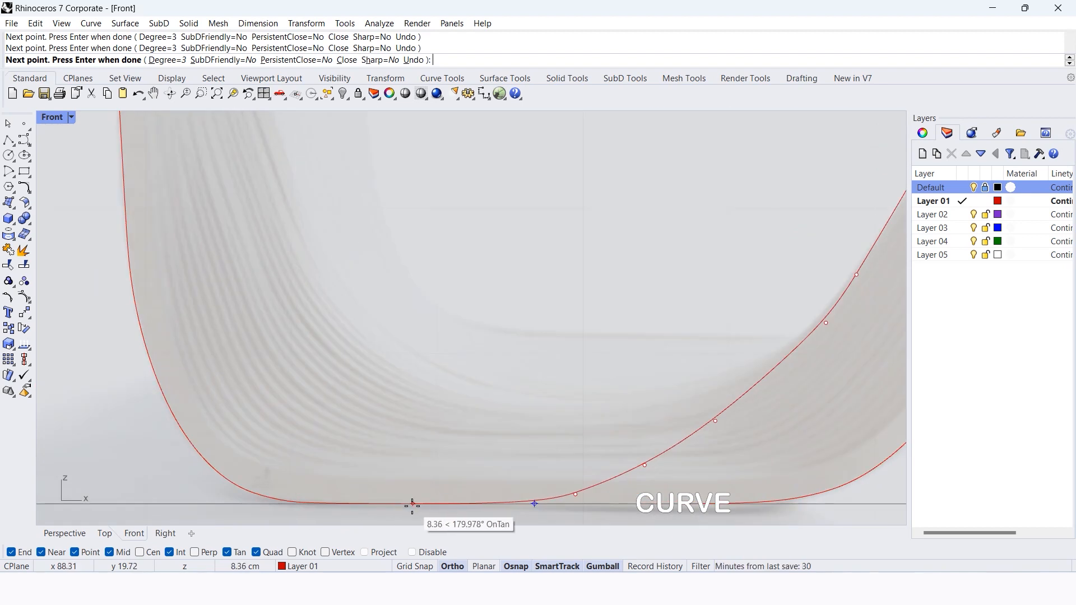
pyautogui.click(412, 505)
pyautogui.click(364, 505)
pyautogui.scroll(3, 322, 510)
pyautogui.hotkey('ctrl', 'z')
pyautogui.scroll(-2, 336, 473)
pyautogui.scroll(2, 393, 498)
# Follow the existing frame outline around the chair's lower-left corner with the curve.
pyautogui.click(448, 488)
pyautogui.click(383, 480)
pyautogui.click(278, 458)
pyautogui.click(171, 420)
pyautogui.click(81, 373)
pyautogui.scroll(-6, 398, 450)
pyautogui.click(289, 413)
pyautogui.click(256, 376)
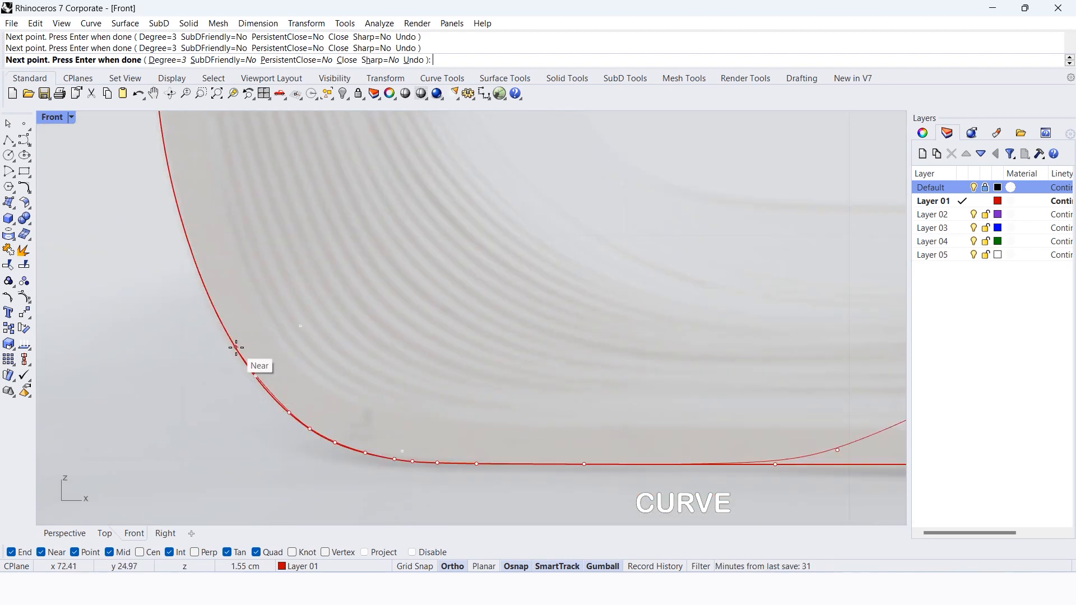
# Continue the curve up the frame's left edge and close the backrest and seat profile at its start point.
pyautogui.click(236, 348)
pyautogui.click(210, 296)
pyautogui.scroll(-2, 191, 251)
pyautogui.moveTo(192, 251); pyautogui.dragTo(237, 372, button='right')
pyautogui.click(237, 370)
pyautogui.click(221, 312)
pyautogui.click(215, 283)
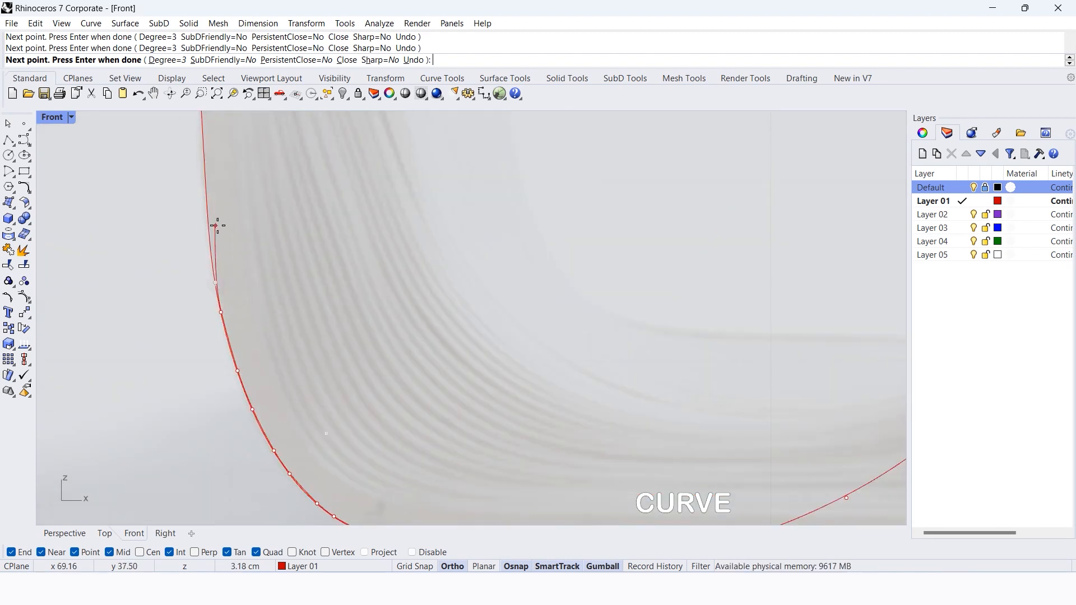
pyautogui.scroll(-3, 230, 313)
pyautogui.click(217, 229)
pyautogui.scroll(3, 218, 230)
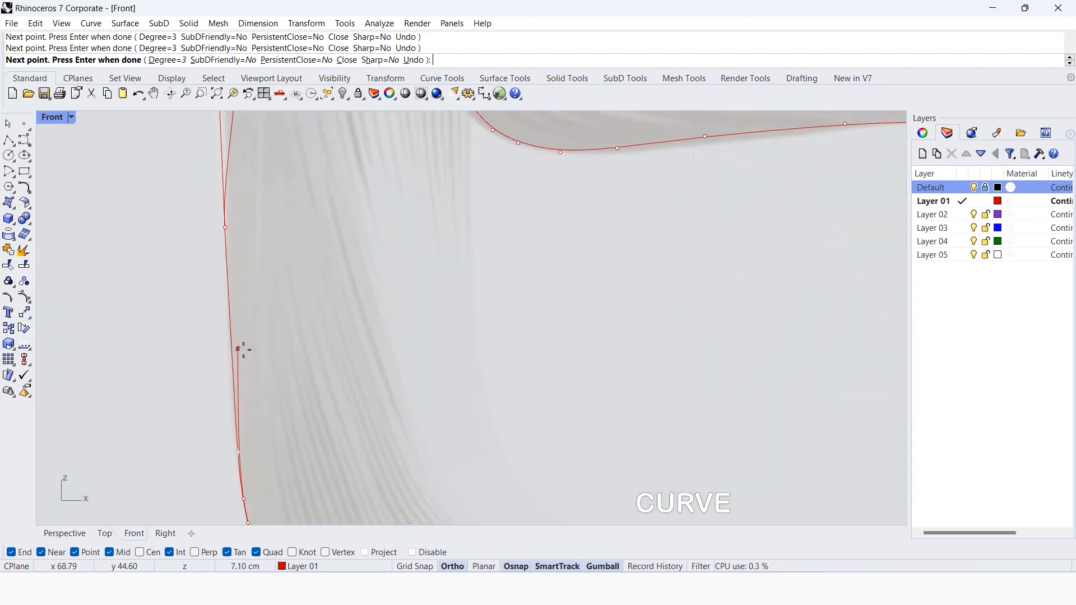
pyautogui.click(231, 354)
pyautogui.click(224, 230)
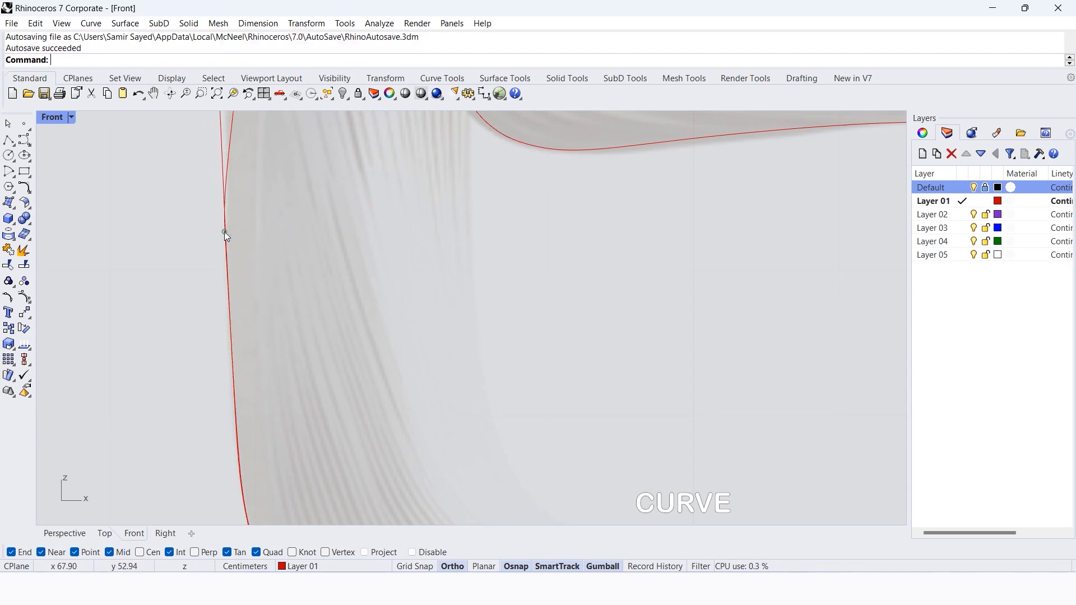
# Hide the Default layer with the reference picture and inspect the two traced curves in the Front view.
pyautogui.scroll(-5, 241, 294)
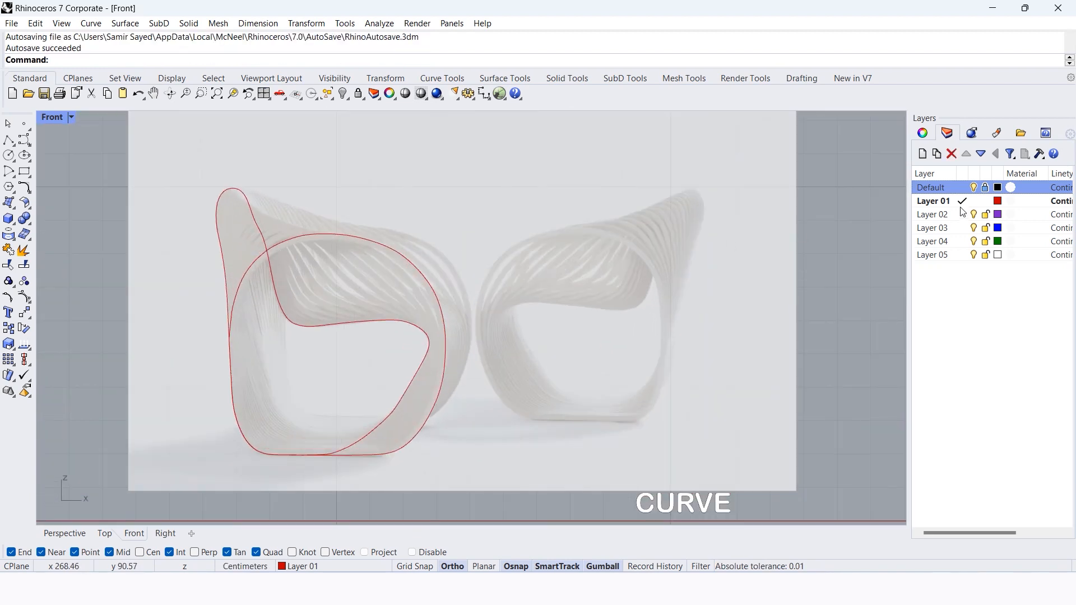
pyautogui.click(972, 188)
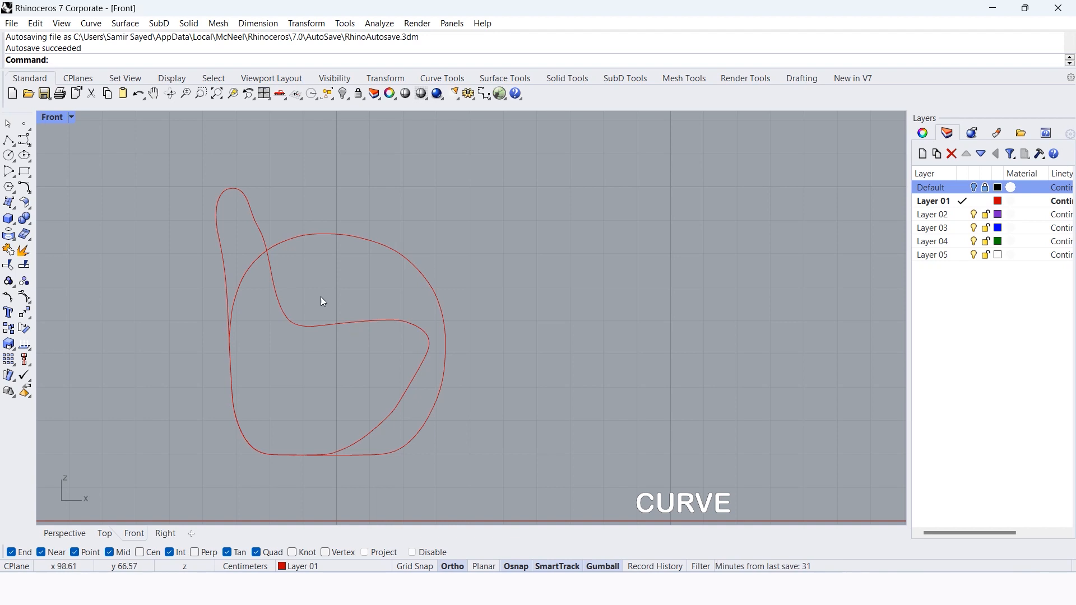
pyautogui.click(260, 218)
pyautogui.scroll(4, 259, 215)
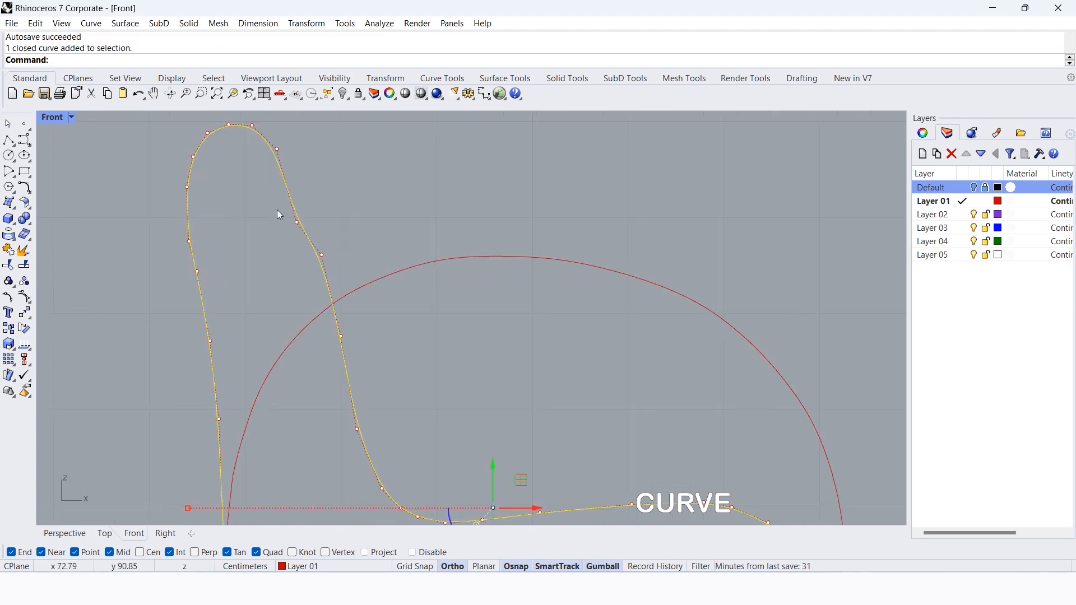
pyautogui.scroll(-4, 261, 276)
pyautogui.press('Escape')
pyautogui.scroll(5, 416, 448)
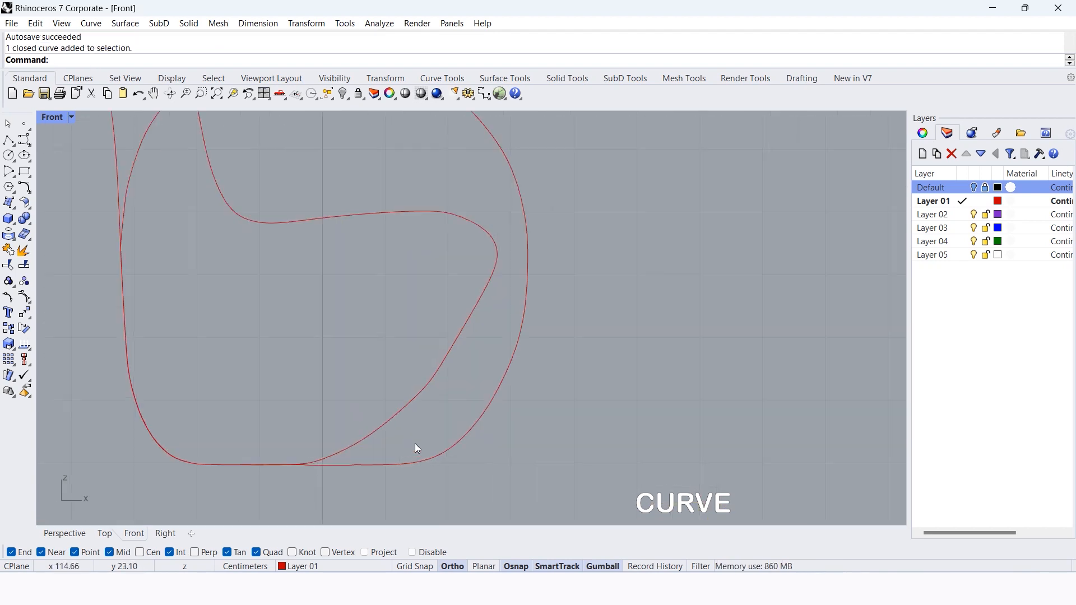
pyautogui.click(373, 419)
pyautogui.click(184, 421)
# Switch to the Perspective view and look up the chair's width in the Notepad dimensions note.
pyautogui.click(73, 533)
pyautogui.scroll(-3, 361, 336)
pyautogui.scroll(5, 465, 343)
pyautogui.moveTo(478, 330); pyautogui.dragTo(803, 358, button='right')
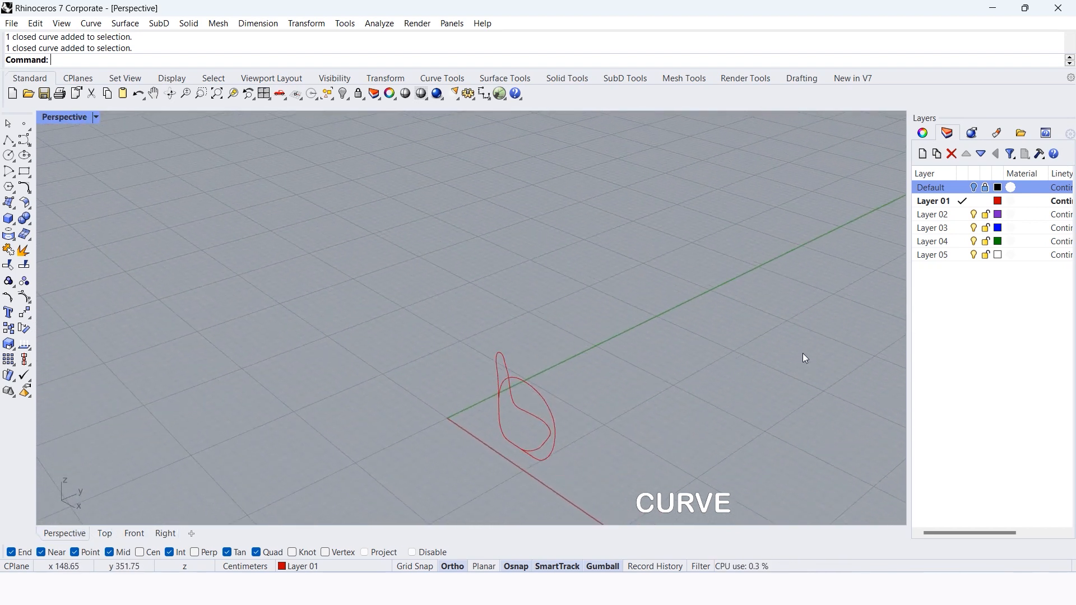
pyautogui.hotkey('alt', 'Tab')
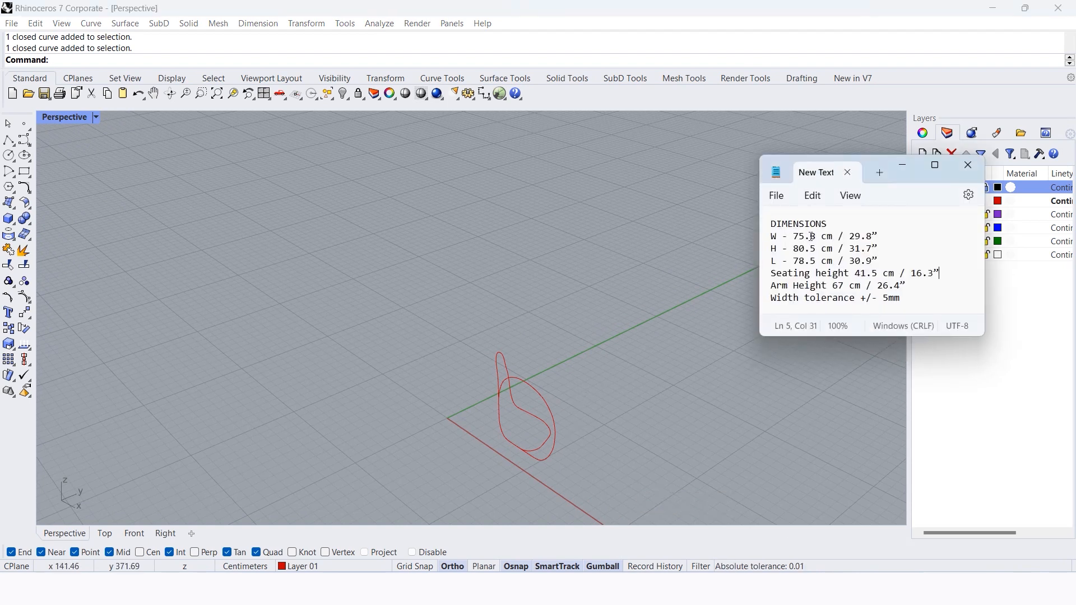
pyautogui.click(902, 165)
# Copy the front frame outline 75.8 cm along the green Y axis, rechecking the width in the Notepad note.
pyautogui.moveTo(604, 377); pyautogui.dragTo(540, 394, button='right')
pyautogui.click(536, 391)
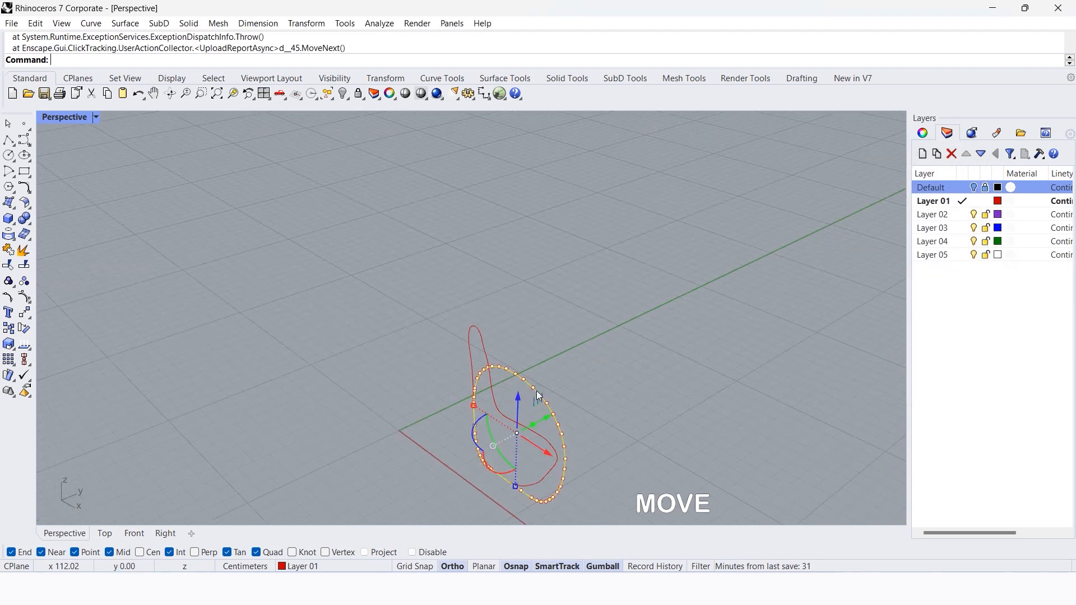
pyautogui.click(545, 422)
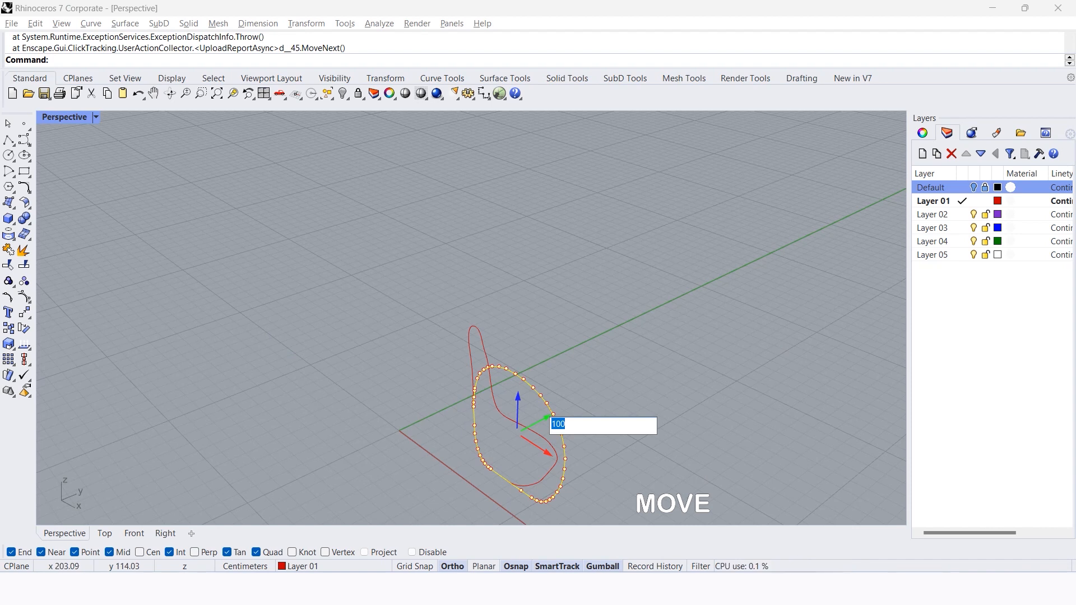
pyautogui.click(795, 588)
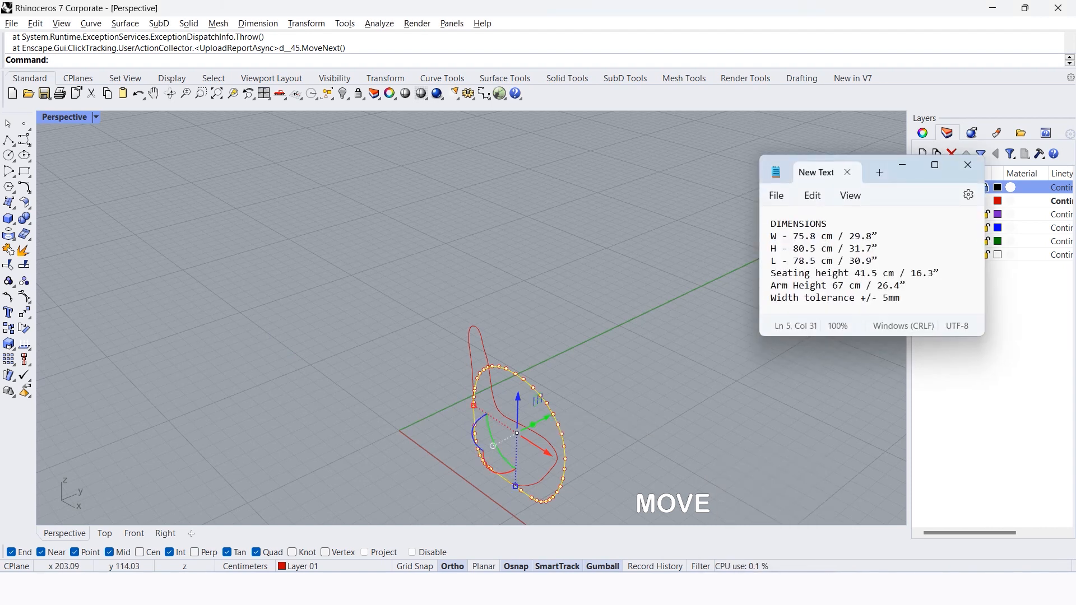
pyautogui.click(794, 587)
pyautogui.click(562, 412)
pyautogui.click(555, 411)
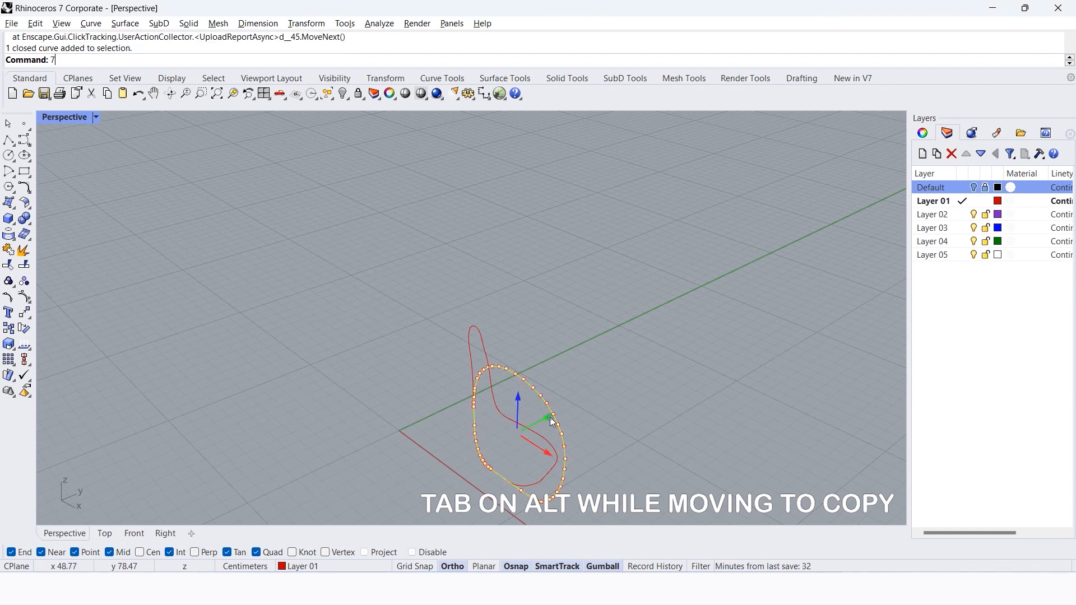
pyautogui.click(550, 417)
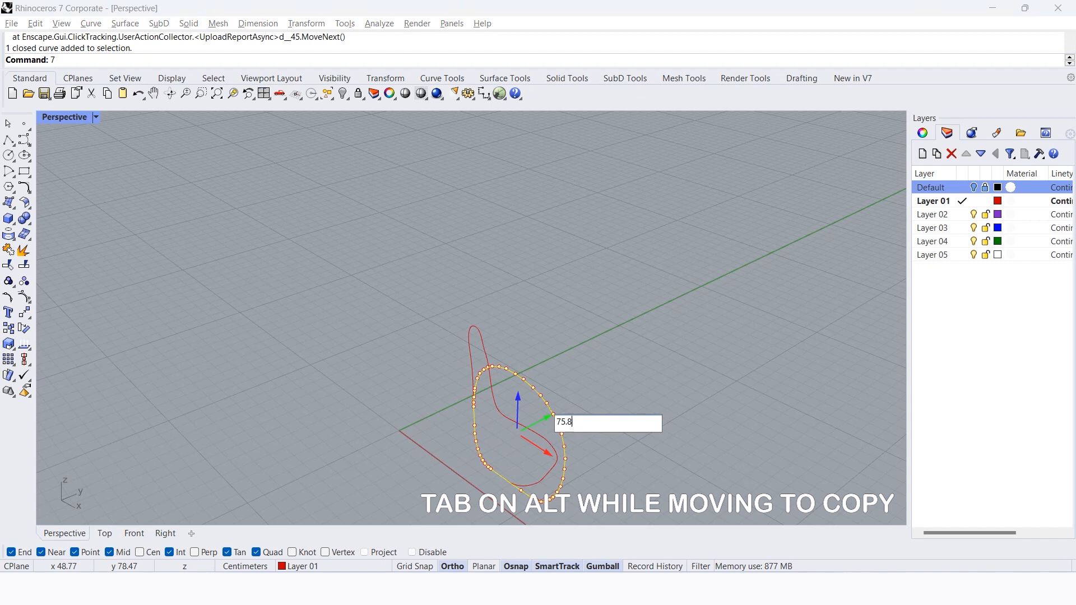
pyautogui.press('Return')
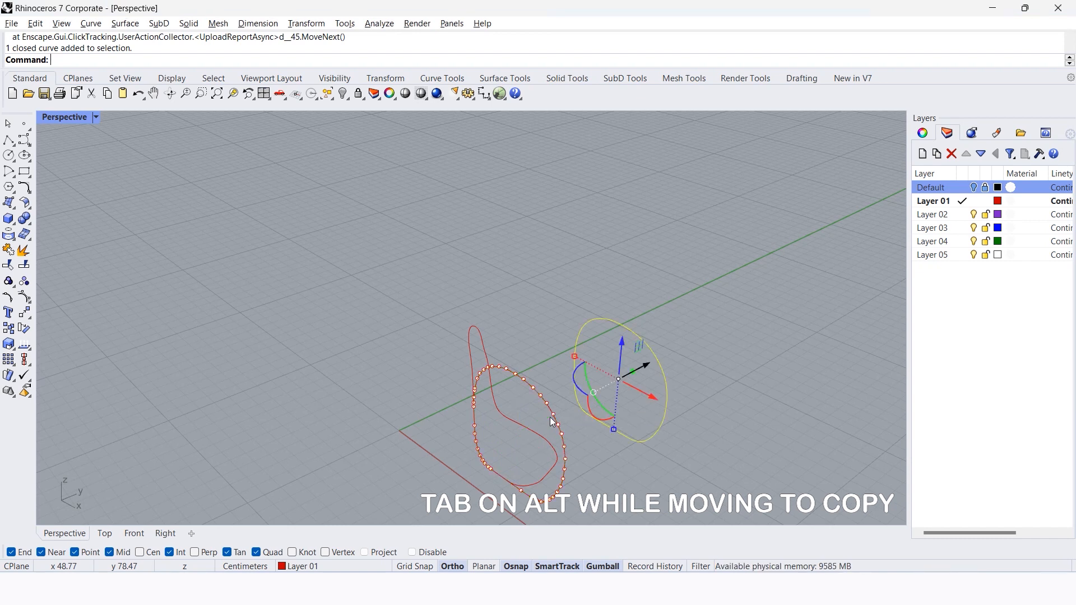
# Examine the copied frame outline and the backrest and seat profile from several angles in the Perspective view.
pyautogui.press('Escape')
pyautogui.hotkey('ctrl', 'Tab')
pyautogui.hotkey('ctrl', 'Tab')
pyautogui.hotkey('ctrl', 'Tab')
pyautogui.hotkey('ctrl', 'Tab')
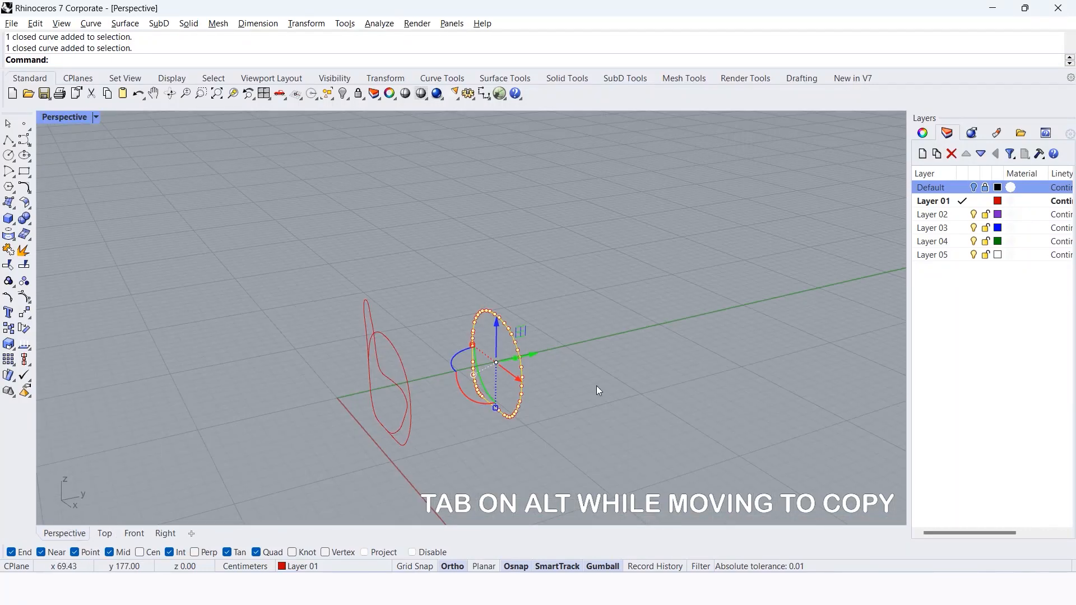
pyautogui.click(342, 287)
pyautogui.moveTo(596, 386); pyautogui.dragTo(443, 355, button='right')
pyautogui.hotkey('ctrl', 'Tab')
pyautogui.scroll(15, 406, 396)
pyautogui.moveTo(407, 397); pyautogui.dragTo(470, 417, button='right')
pyautogui.click(405, 436)
pyautogui.click(428, 468)
pyautogui.click(65, 532)
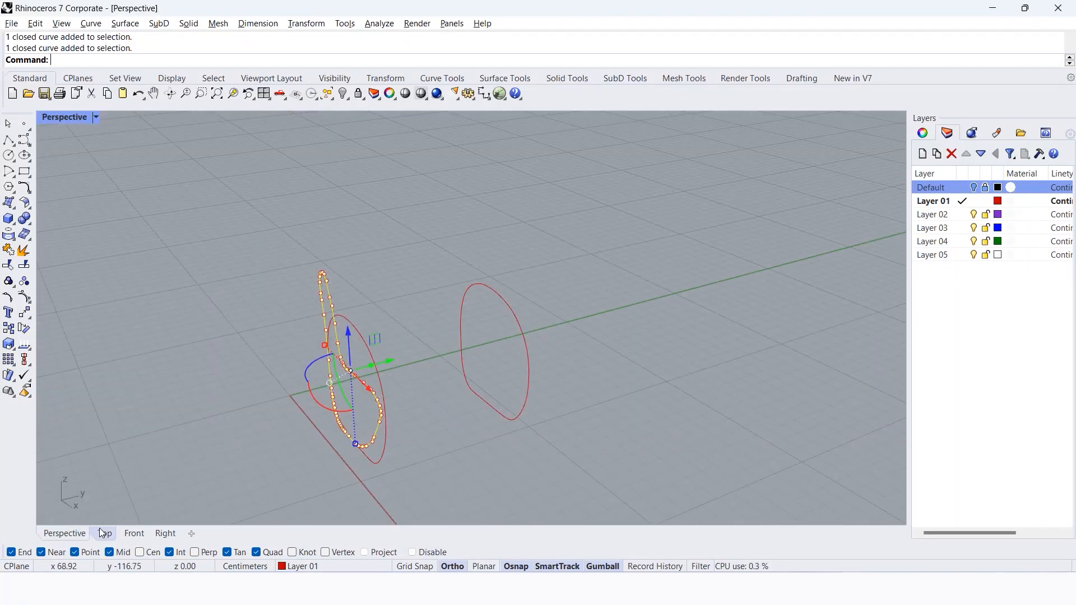
# Enable projected object snaps and draw a 75.80 cm line in the Top view joining the two frame outlines.
pyautogui.click(103, 534)
pyautogui.write('l')
pyautogui.press('Return')
pyautogui.click(441, 446)
pyautogui.scroll(8, 449, 286)
pyautogui.click(364, 552)
pyautogui.press('Escape')
pyautogui.scroll(-8, 433, 474)
pyautogui.press('Return')
pyautogui.click(422, 475)
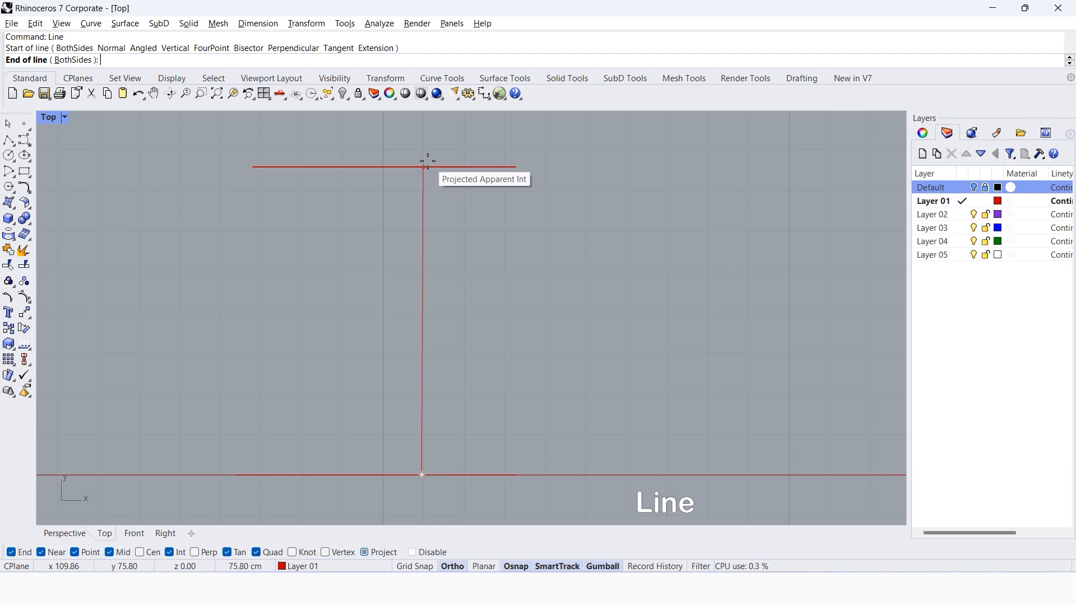
pyautogui.click(422, 167)
# Copy the backrest and seat profile from the connecting line's start to its midpoint in the Top view.
pyautogui.click(58, 533)
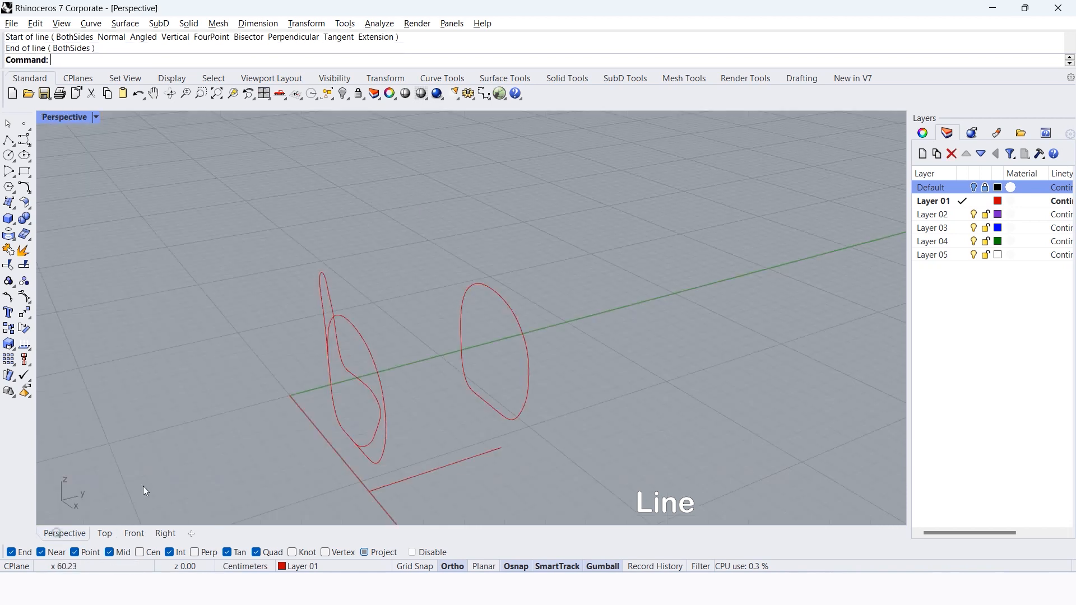
pyautogui.click(328, 288)
pyautogui.click(105, 532)
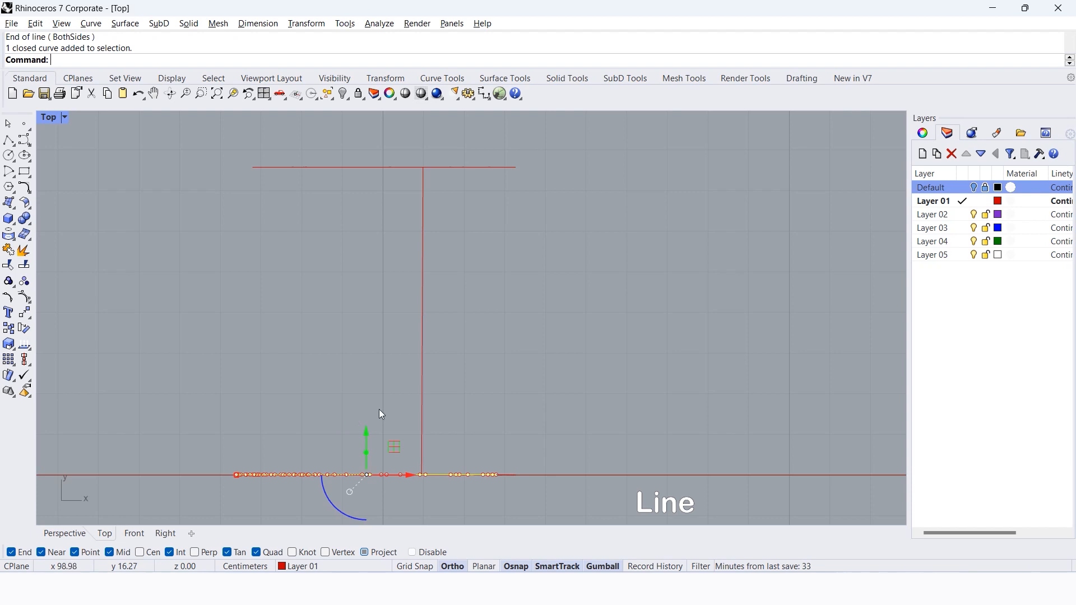
pyautogui.press('Return')
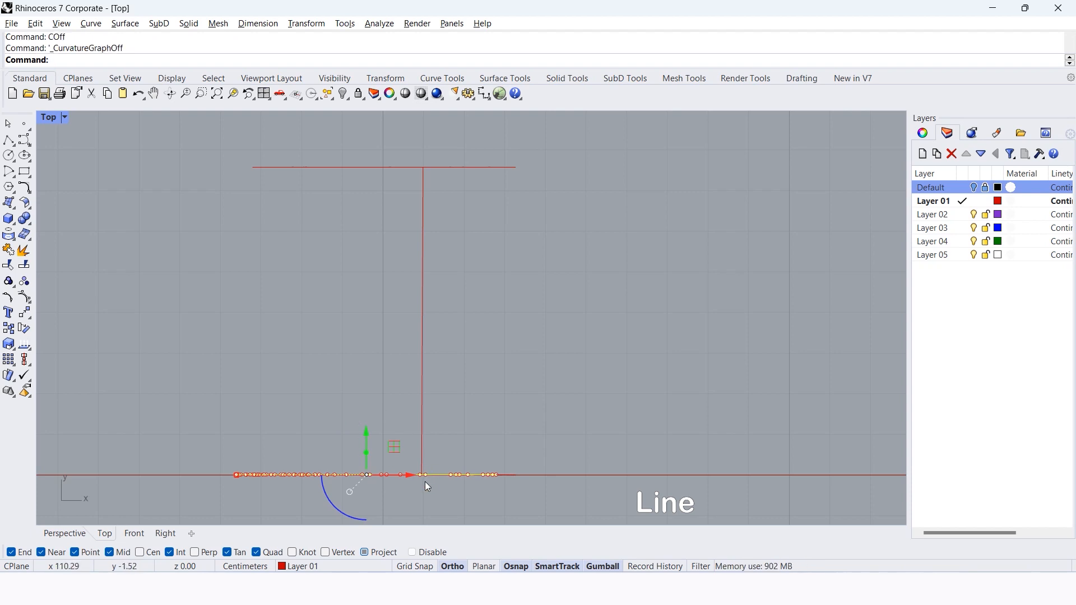
pyautogui.write('Copy')
pyautogui.press('Return')
pyautogui.scroll(5, 424, 481)
pyautogui.scroll(4, 408, 451)
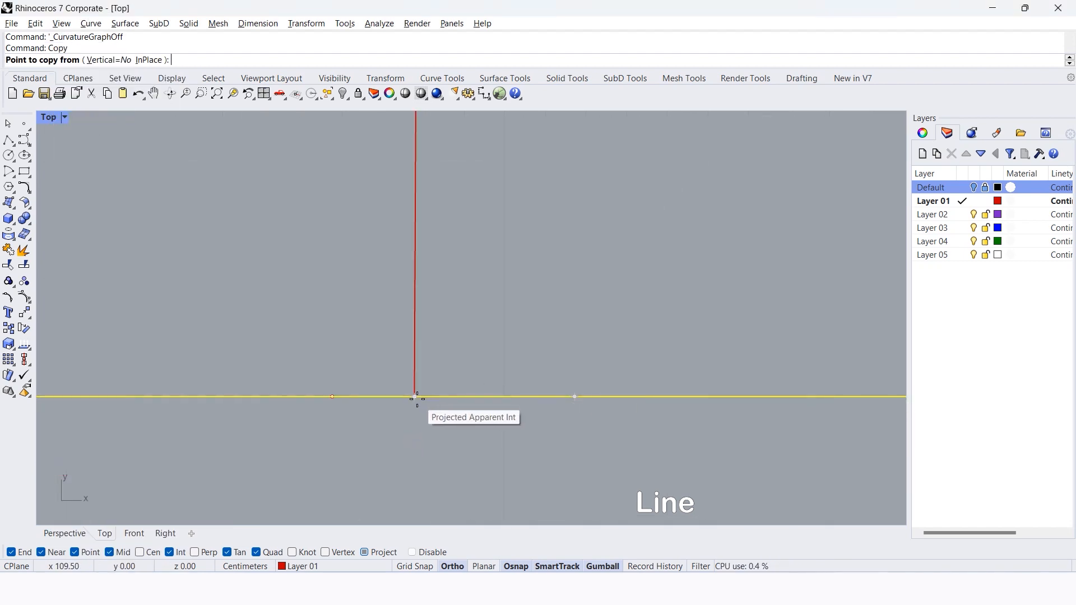
pyautogui.click(417, 398)
pyautogui.scroll(-4, 417, 398)
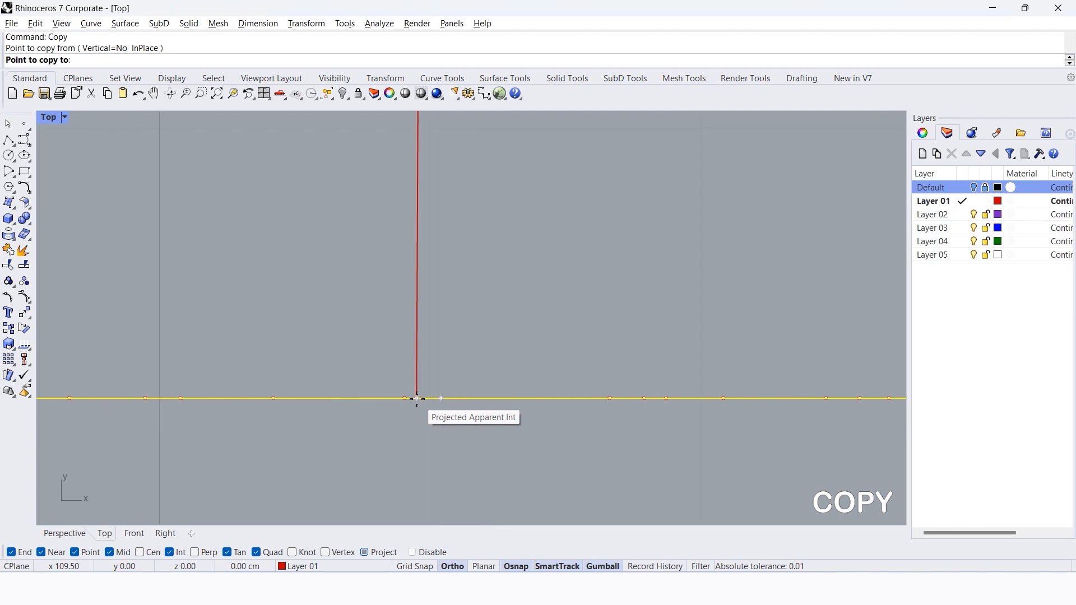
pyautogui.scroll(-3, 417, 398)
pyautogui.scroll(4, 416, 342)
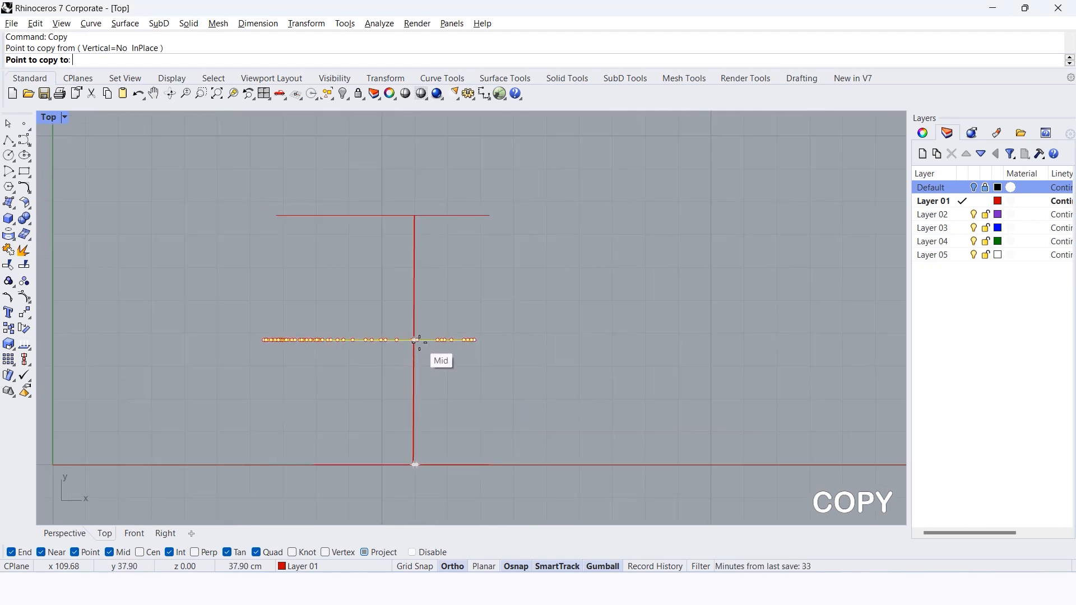
pyautogui.click(418, 340)
pyautogui.press('Return')
pyautogui.press('Escape')
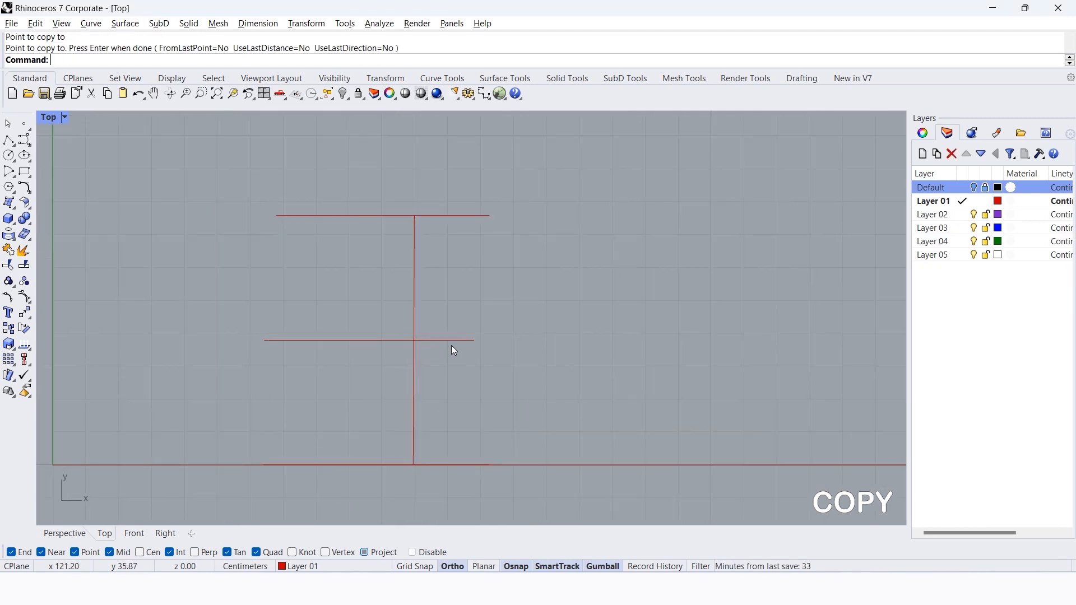
# Undo the trial move of the copied profile and move it by a typed distance along Y toward the far frame.
pyautogui.click(449, 340)
pyautogui.hotkey('ctrl', 'y')
pyautogui.hotkey('ctrl', 'z')
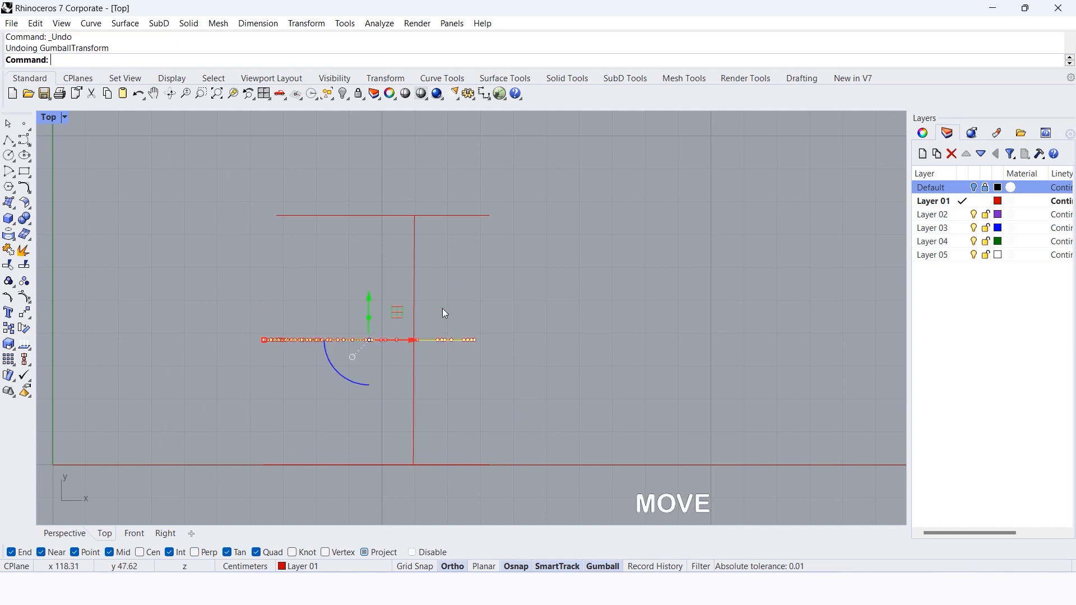
pyautogui.click(369, 294)
pyautogui.write('1')
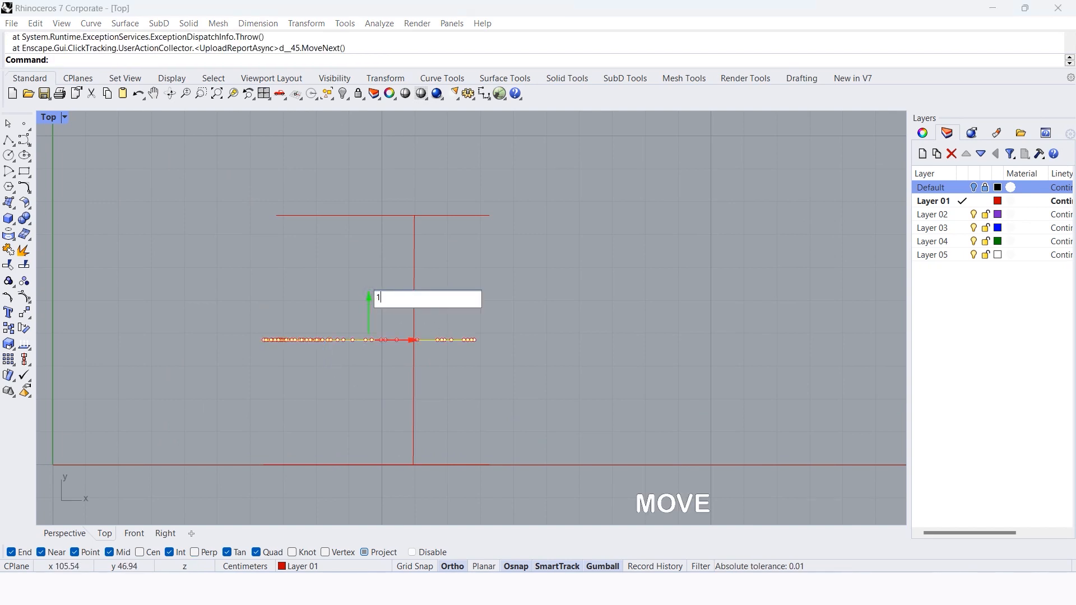
pyautogui.press('Return')
# Mirror a copy of the moved profile across a horizontal plane through the connecting line's midpoint.
pyautogui.write('Mirror')
pyautogui.press('Return')
pyautogui.click(414, 340)
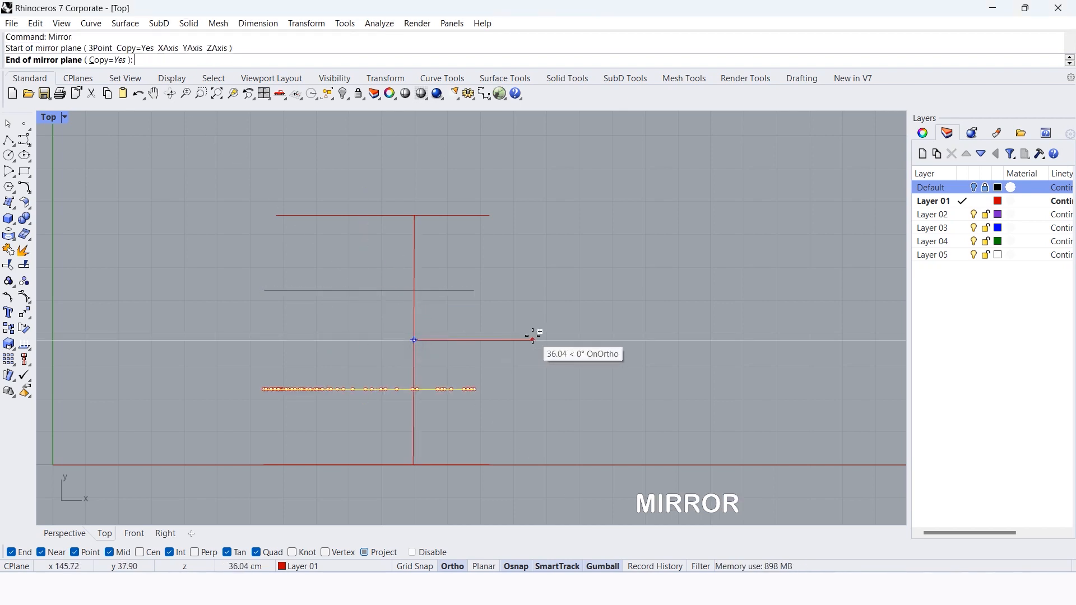
pyautogui.click(669, 330)
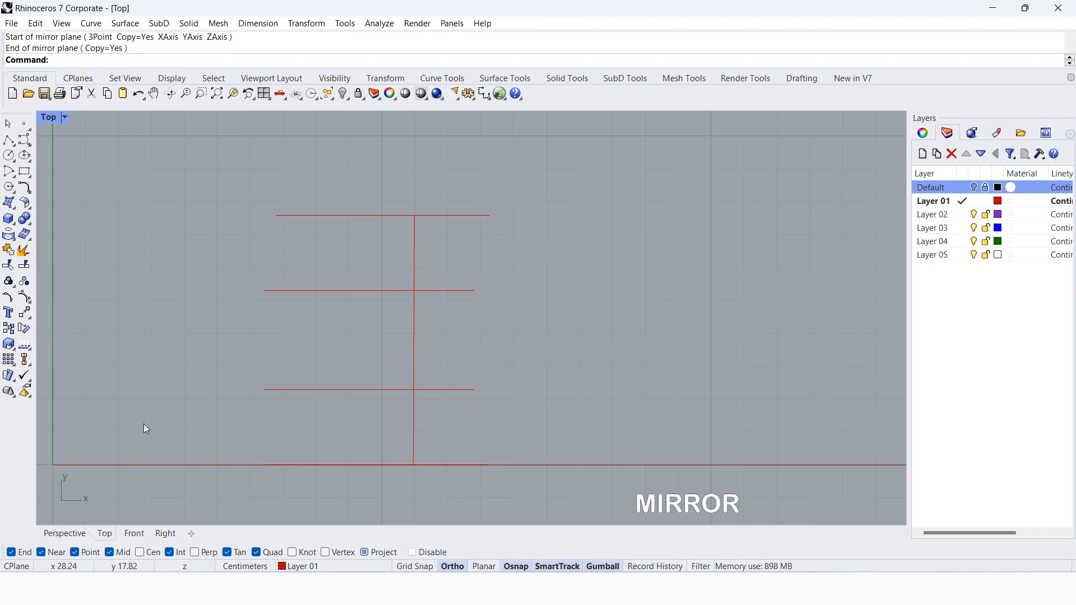
# Delete the extra backrest and seat profile lying in the near frame outline's plane, working in the Perspective view.
pyautogui.click(66, 532)
pyautogui.moveTo(459, 317); pyautogui.dragTo(371, 283, button='right')
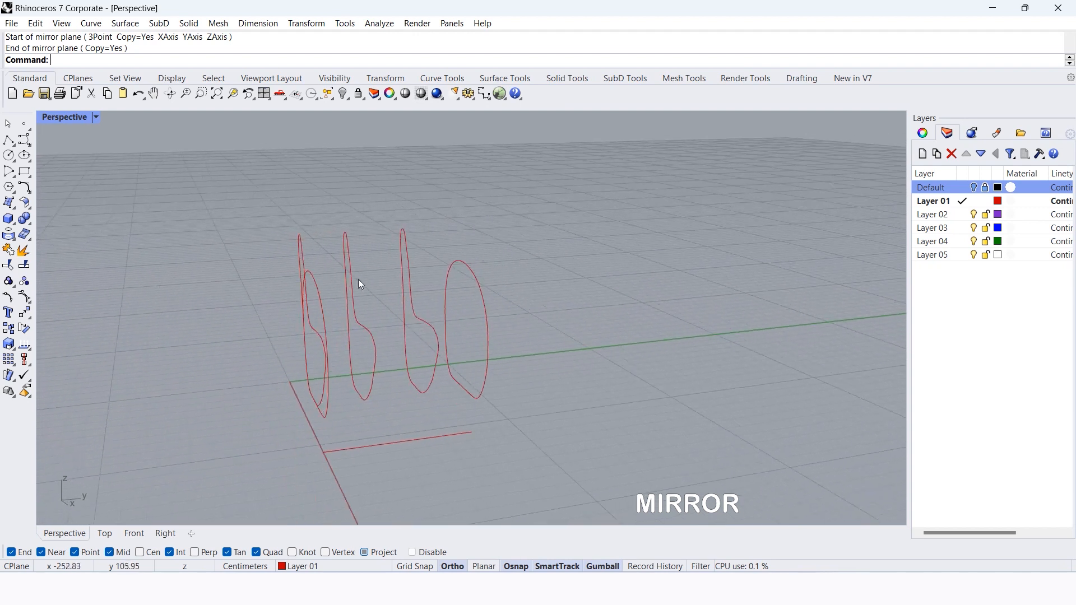
pyautogui.click(302, 253)
pyautogui.press('Delete')
pyautogui.moveTo(617, 376)
pyautogui.mouseDown(button='right')
pyautogui.moveTo(654, 379)
pyautogui.moveTo(634, 377)
pyautogui.mouseUp(button='right')
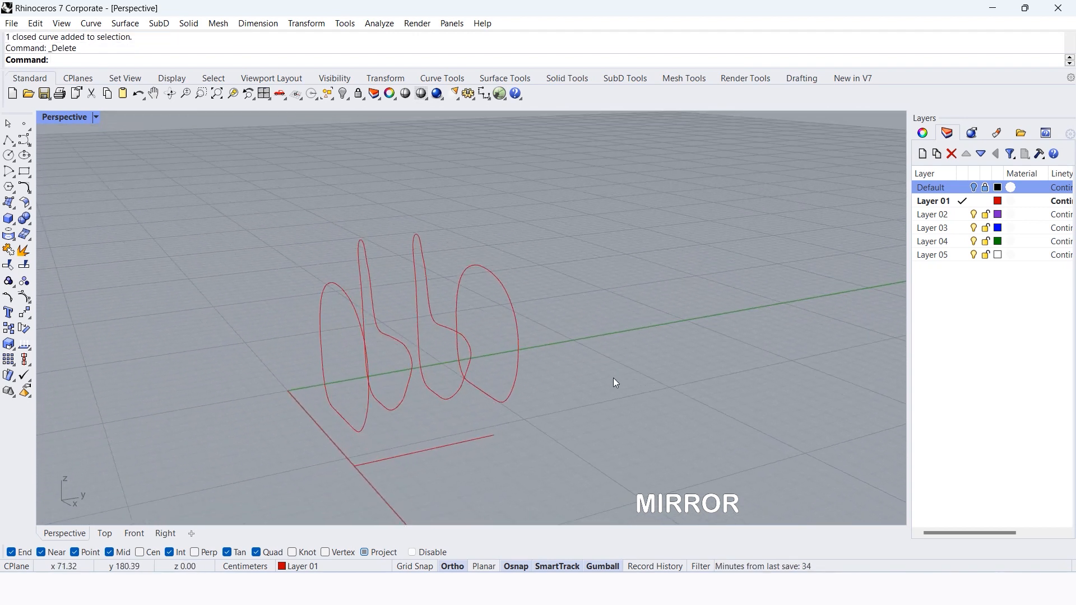
pyautogui.moveTo(646, 385); pyautogui.dragTo(597, 373, button='right')
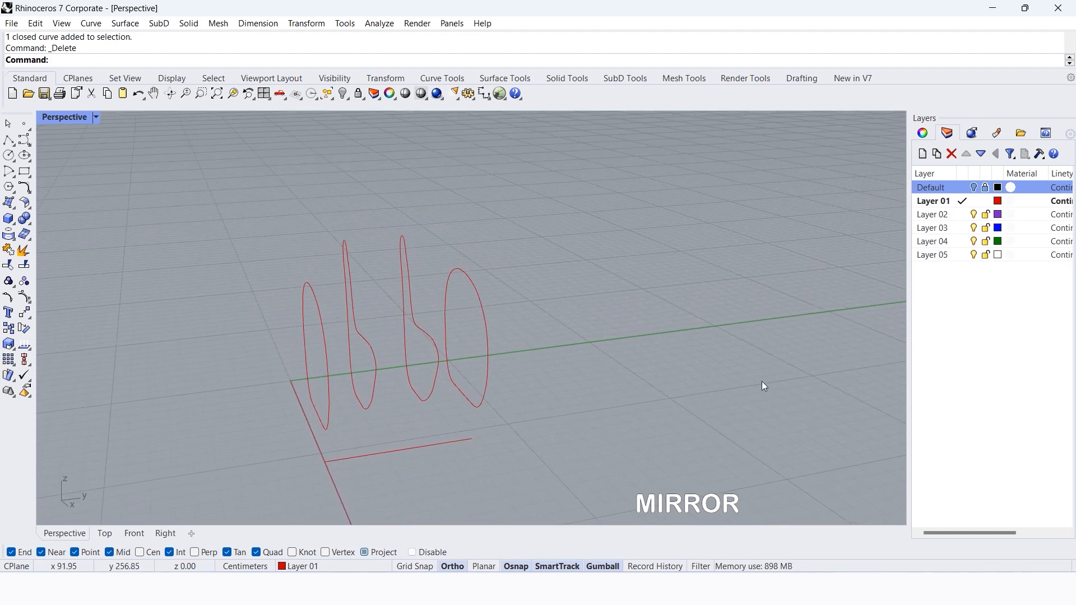
# Loft a surface through the four closed curves from one frame outline to the other, using Normal style without simplification.
pyautogui.moveTo(536, 383); pyautogui.dragTo(569, 382, button='right')
pyautogui.moveTo(493, 449); pyautogui.dragTo(653, 379, button='right')
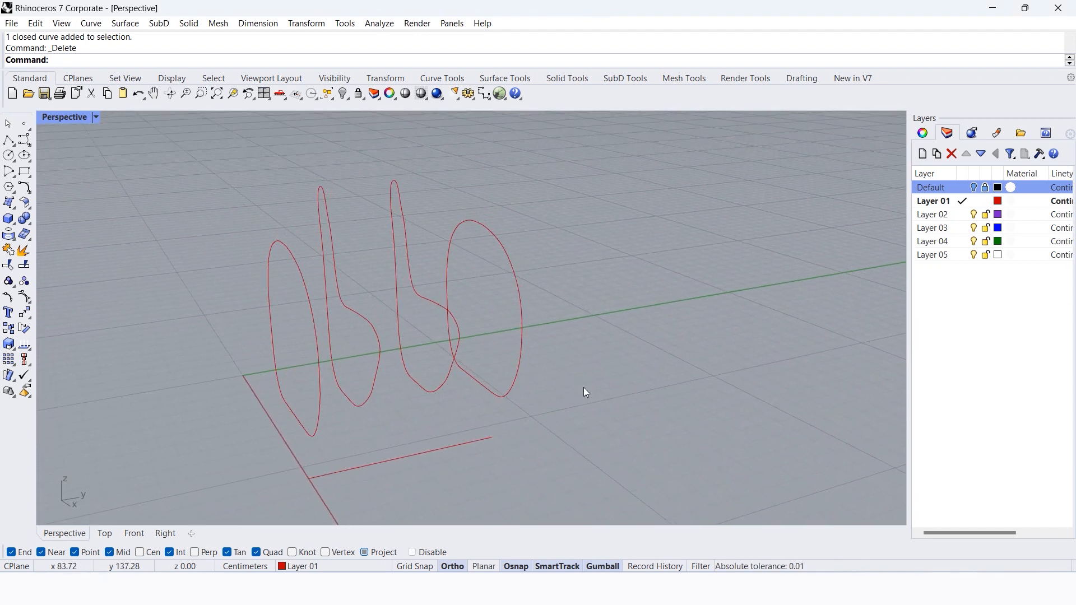
pyautogui.write('oft')
pyautogui.press('Return')
pyautogui.click(460, 226)
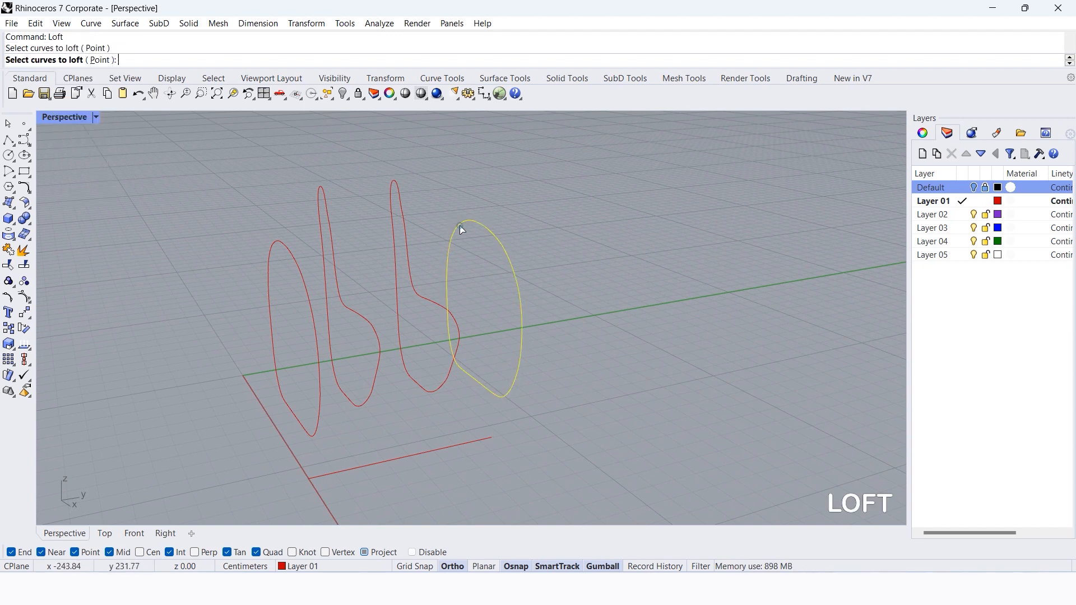
pyautogui.click(391, 185)
pyautogui.click(321, 200)
pyautogui.click(292, 247)
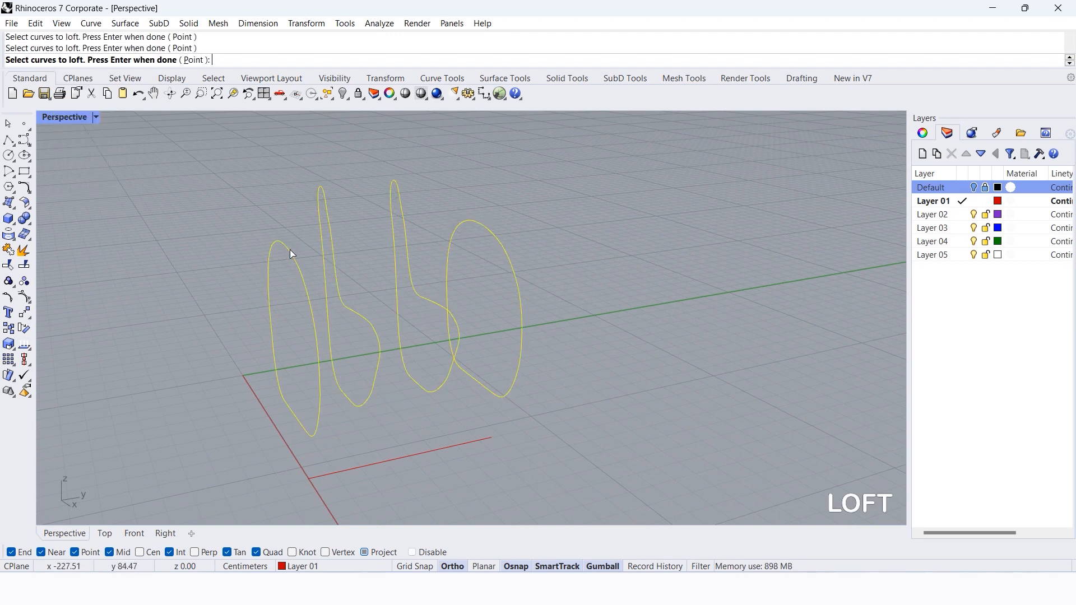
pyautogui.press('Return')
pyautogui.moveTo(603, 354); pyautogui.dragTo(535, 364, button='right')
pyautogui.press('Return')
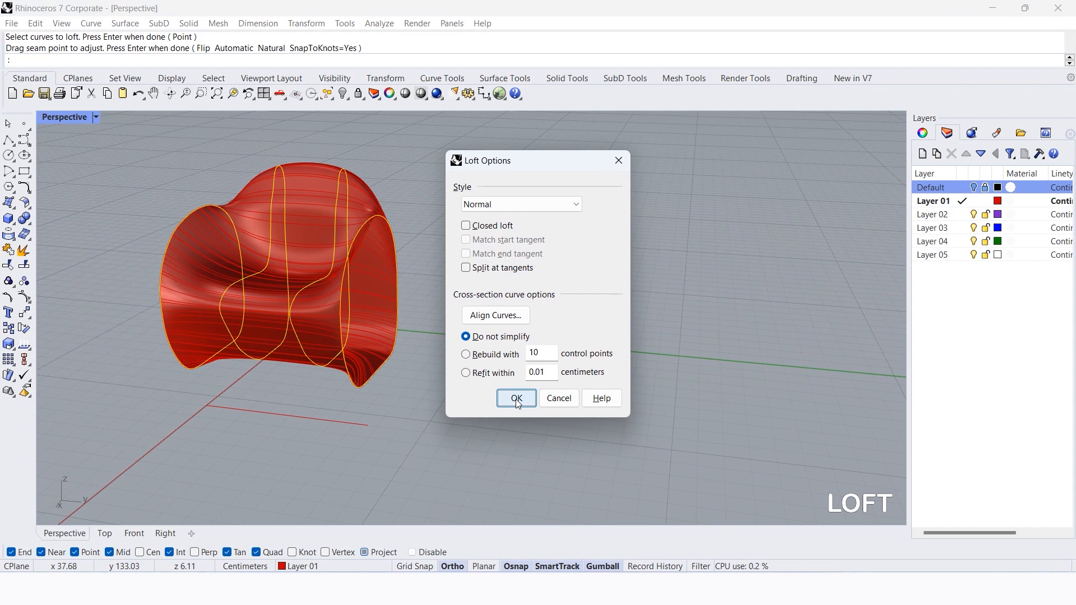
pyautogui.click(516, 399)
# Select all curves except the straight connecting line and hide them, leaving the lofted surface in view.
pyautogui.moveTo(502, 362); pyautogui.dragTo(247, 343, button='right')
pyautogui.write('S')
pyautogui.write('el')
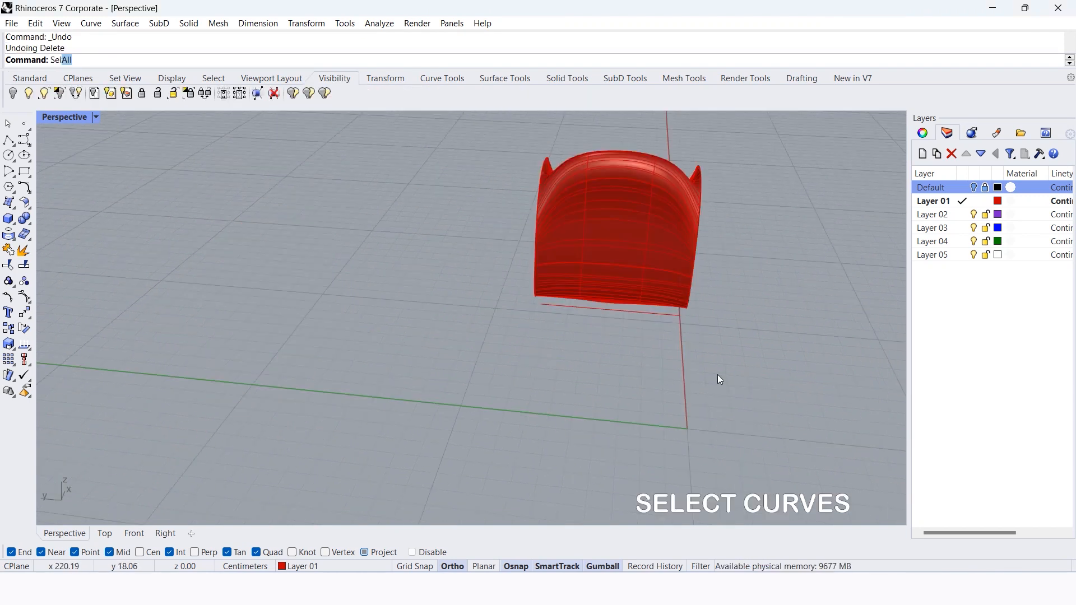
pyautogui.click(93, 365)
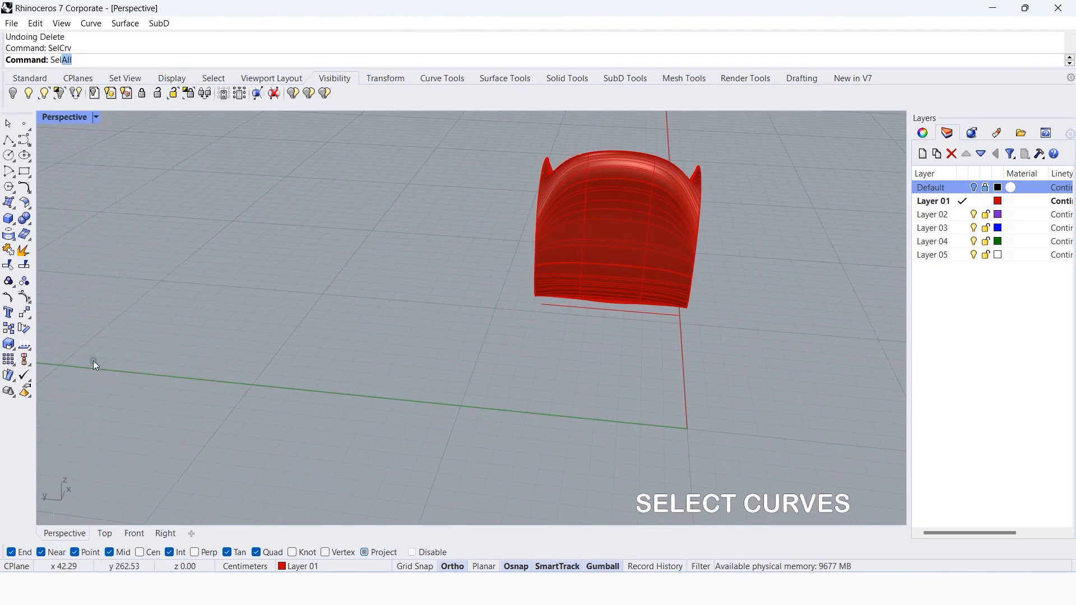
pyautogui.keyDown('ctrl'); pyautogui.click(638, 312); pyautogui.keyUp('ctrl')
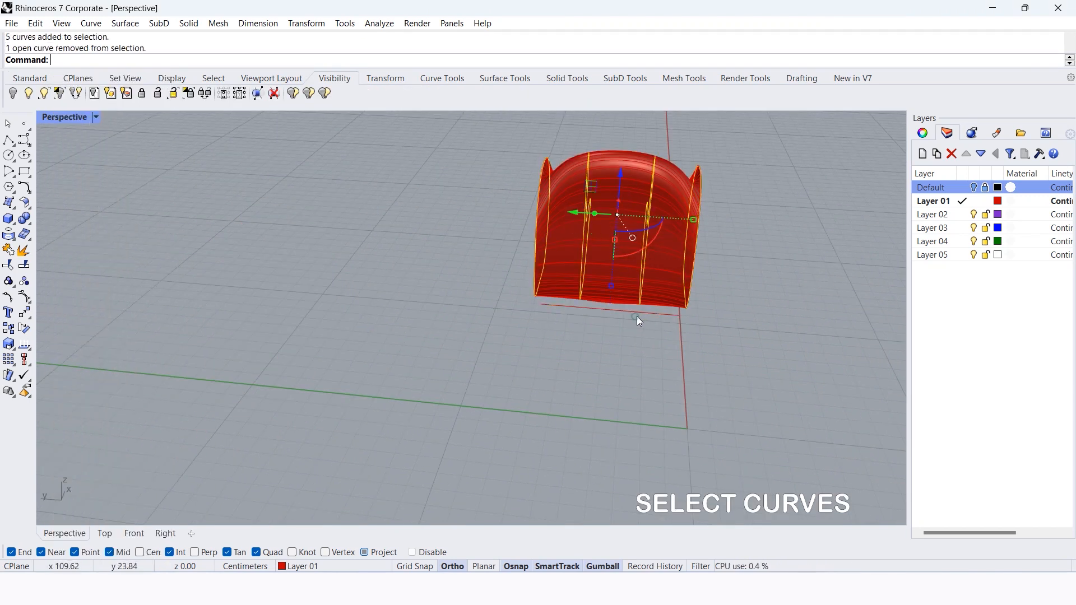
pyautogui.click(11, 92)
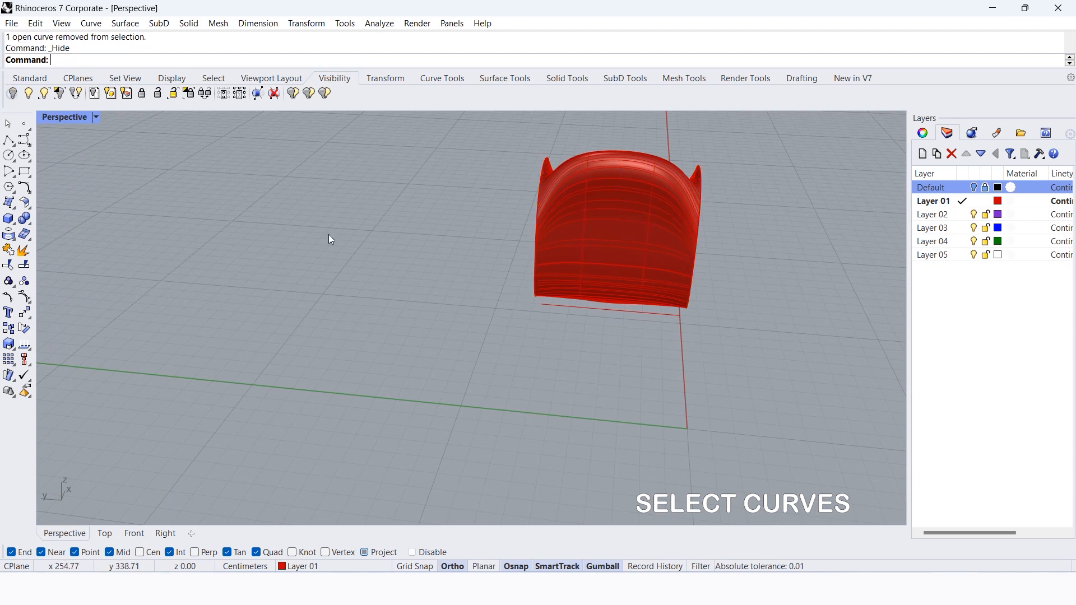
# Move the straight connecting line along X in the Top view until it lies clear of the lofted surface.
pyautogui.click(654, 313)
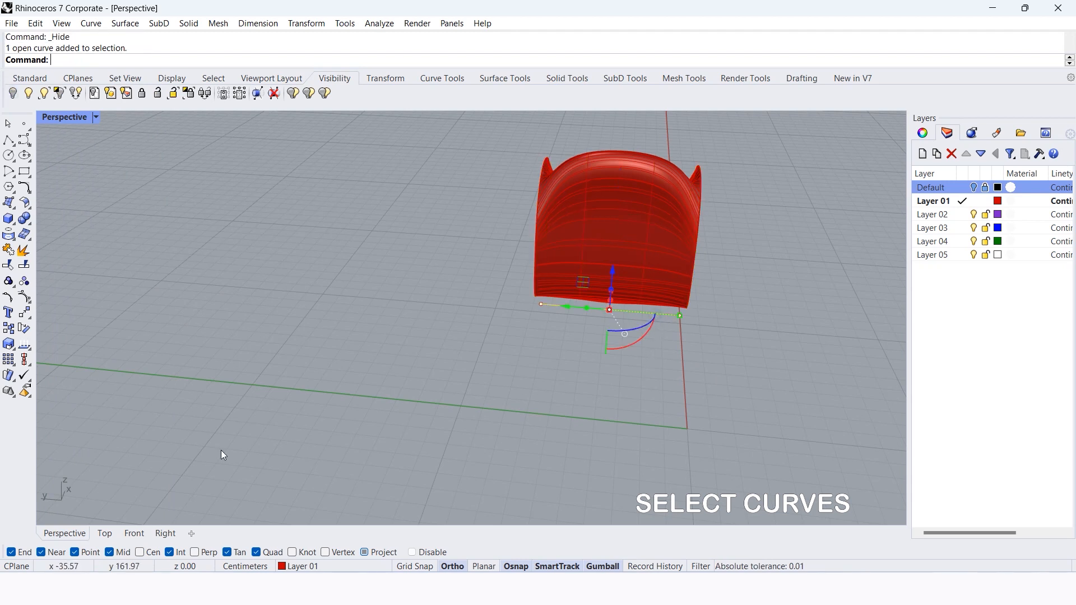
pyautogui.click(103, 533)
pyautogui.moveTo(459, 340); pyautogui.dragTo(565, 339)
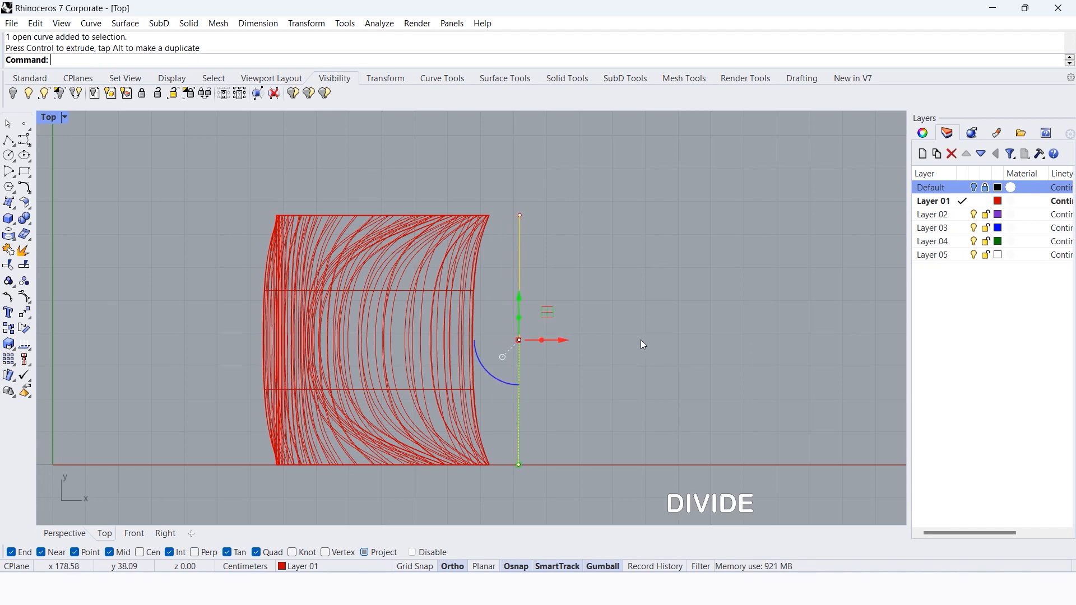
# Divide the connecting line into 45 segments with point markers.
pyautogui.scroll(1, 563, 407)
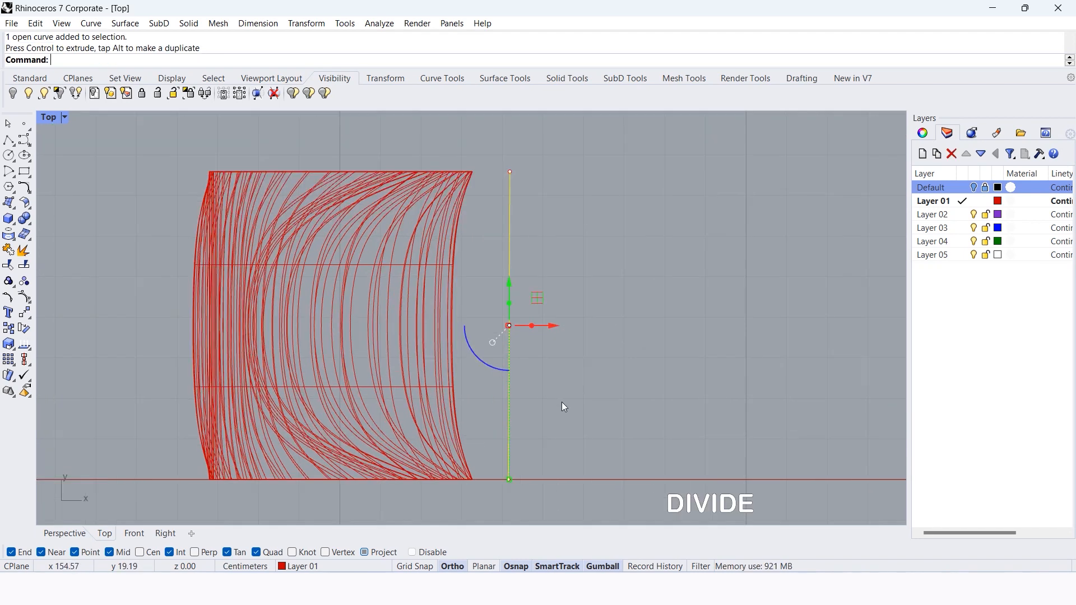
pyautogui.write('D')
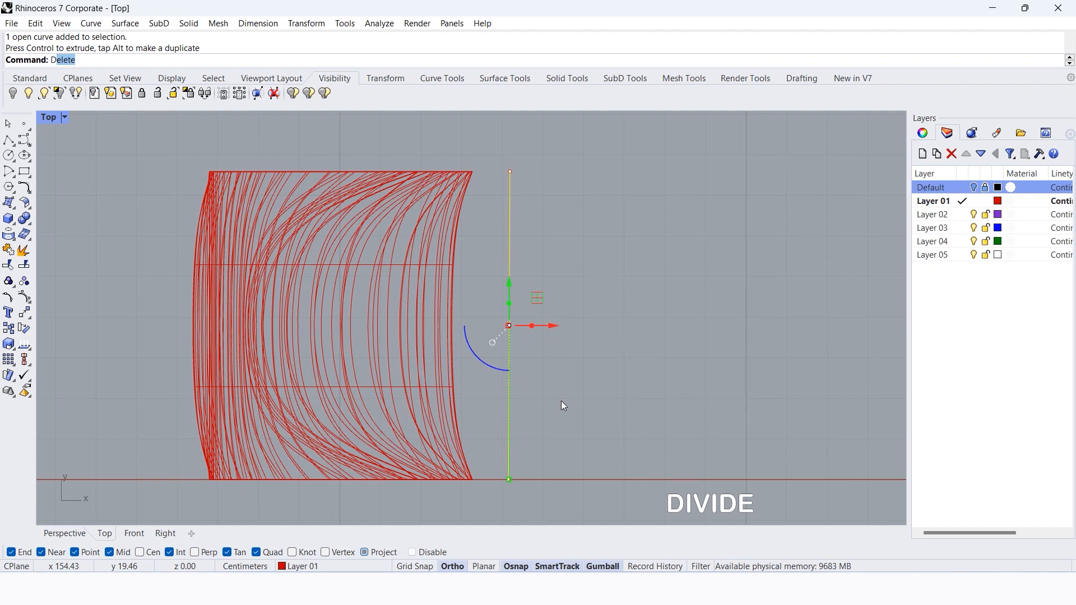
pyautogui.write('iv')
pyautogui.press('Return')
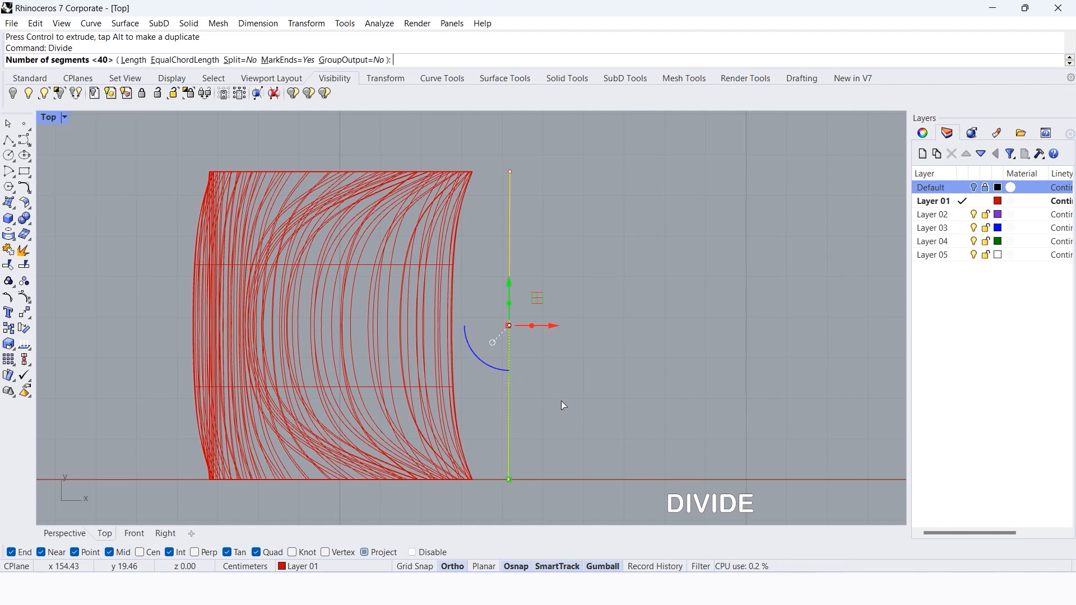
pyautogui.write('45')
pyautogui.press('Return')
# Draw a line between the first two division points at the connecting line's lower end in the Top view.
pyautogui.scroll(5, 536, 469)
pyautogui.write('line')
pyautogui.press('Return')
pyautogui.scroll(5, 473, 504)
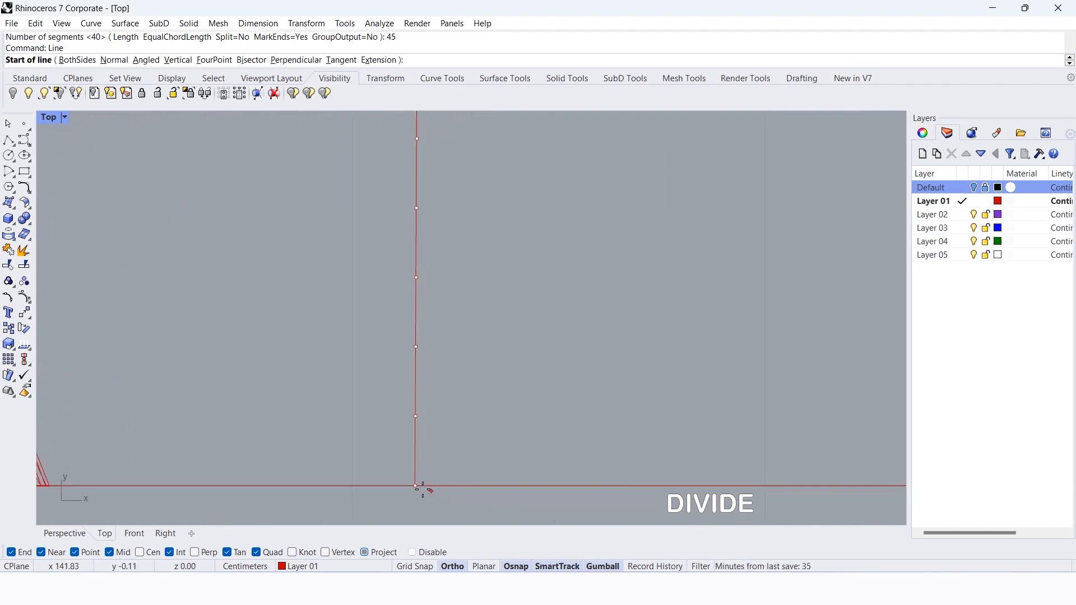
pyautogui.click(415, 485)
pyautogui.click(417, 417)
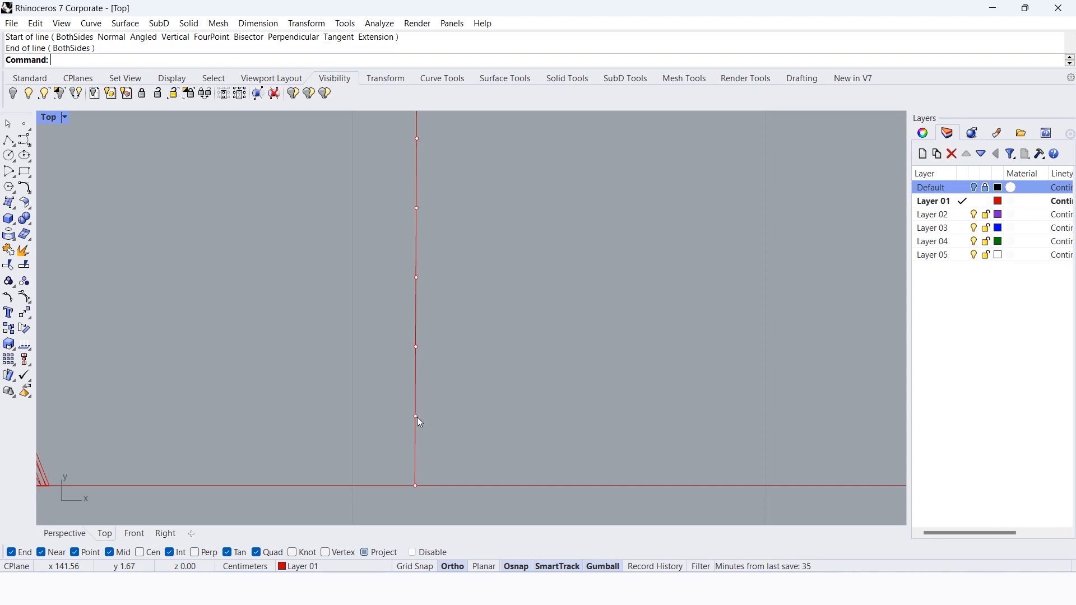
# Contour the lofted surface along Y from its lower corner, picking two adjacent division points for the spacing of about 1.68 cm.
pyautogui.scroll(-5, 417, 417)
pyautogui.click(304, 375)
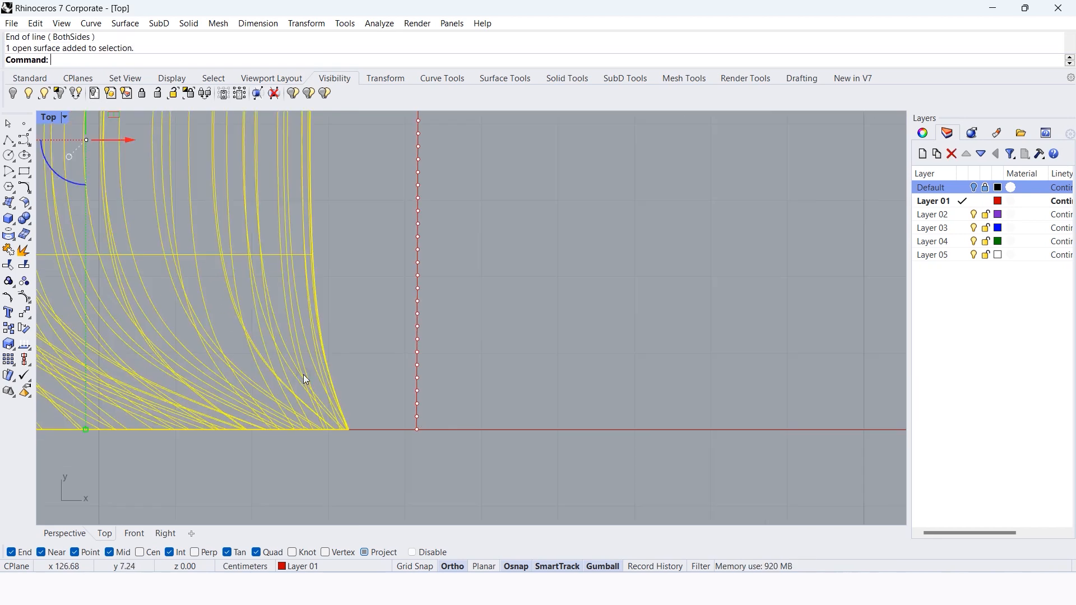
pyautogui.write('Copy')
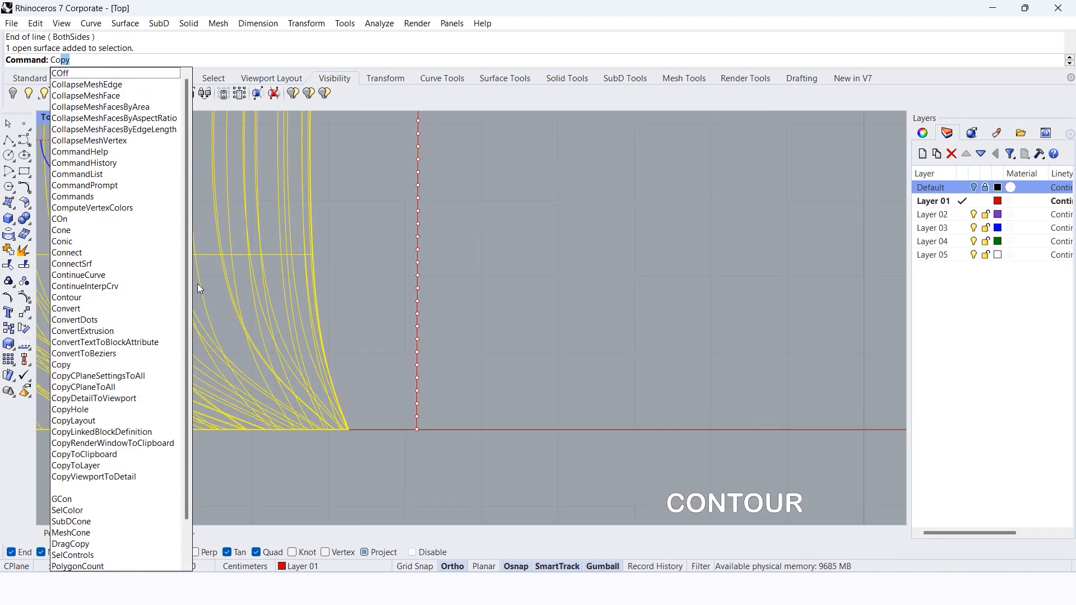
pyautogui.click(116, 297)
pyautogui.scroll(4, 399, 437)
pyautogui.click(249, 424)
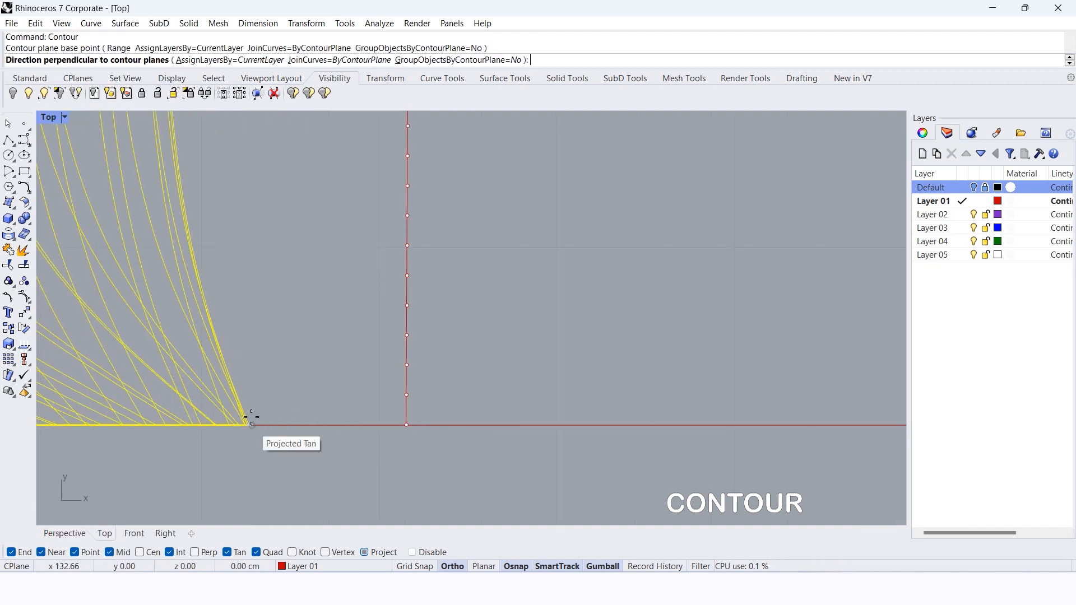
pyautogui.click(249, 308)
pyautogui.scroll(3, 383, 422)
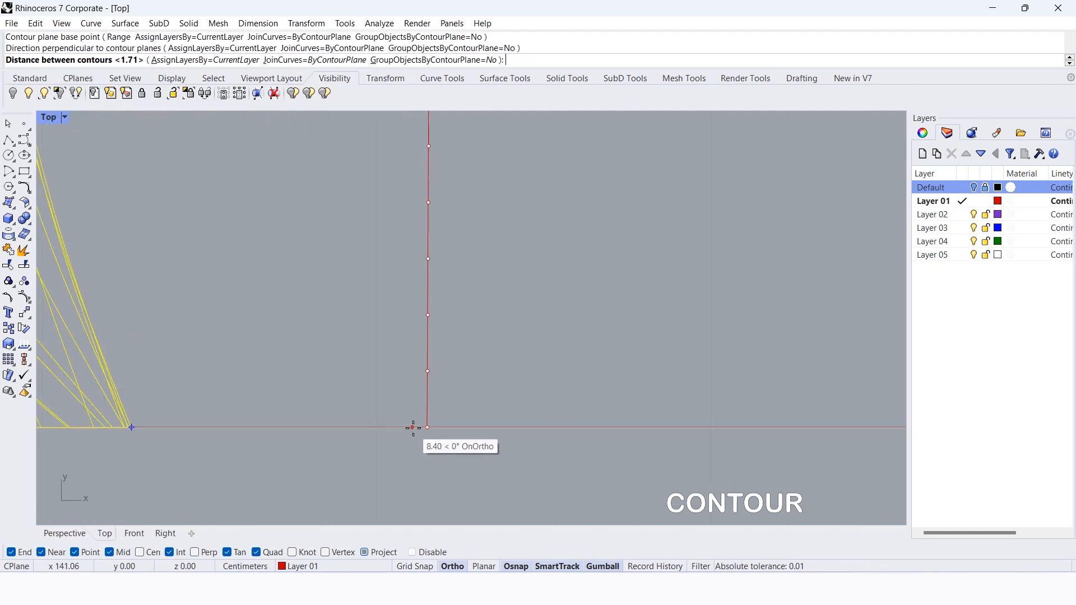
pyautogui.click(427, 428)
pyautogui.click(427, 371)
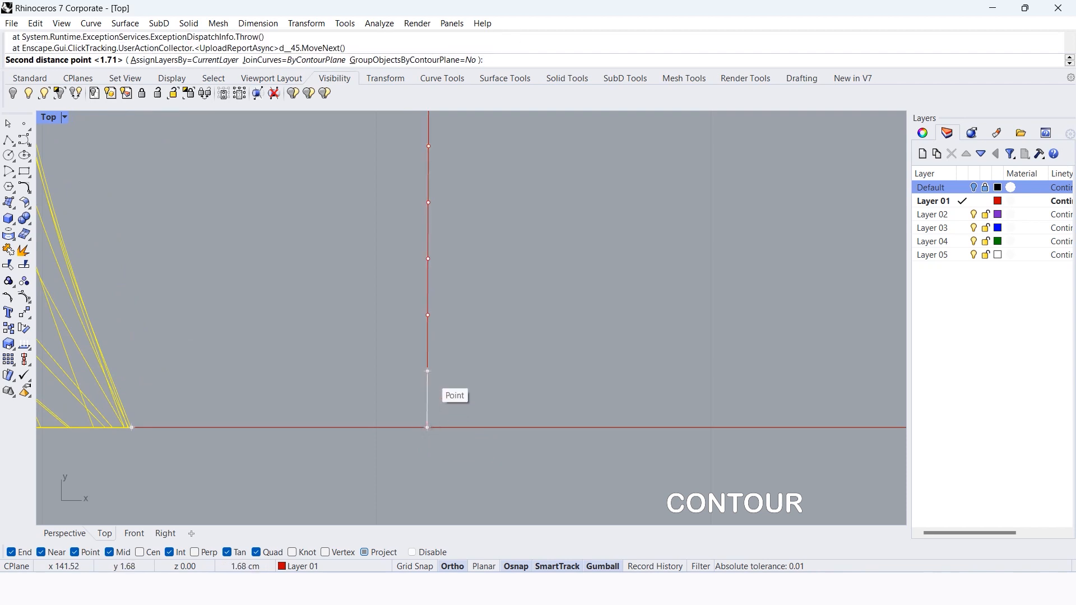
pyautogui.scroll(-1, 486, 421)
pyautogui.scroll(-3, 486, 421)
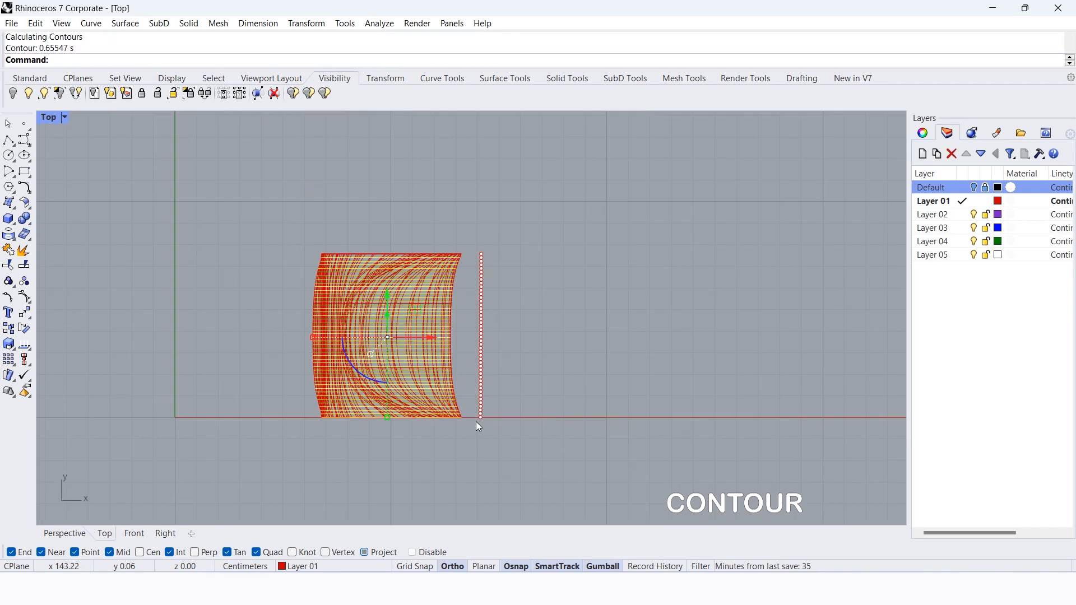
# Move the contour curves 120 cm along Y, away from the lofted surface, in the Perspective view.
pyautogui.click(64, 533)
pyautogui.scroll(-2, 478, 327)
pyautogui.moveTo(478, 327); pyautogui.dragTo(769, 309, button='right')
pyautogui.moveTo(418, 307); pyautogui.dragTo(418, 309)
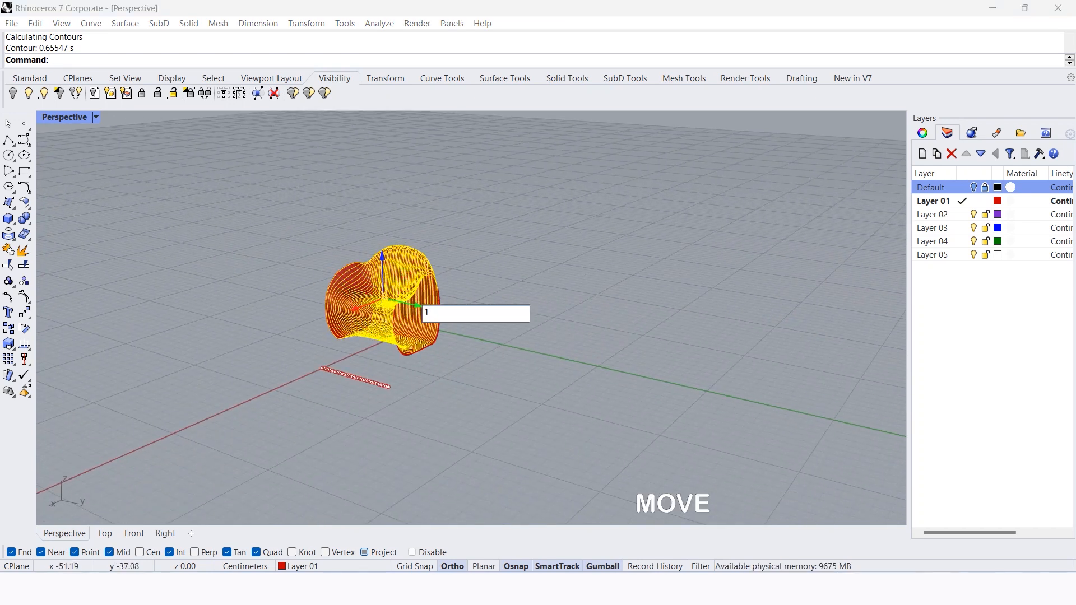
pyautogui.write('120')
pyautogui.press('Return')
pyautogui.press('Escape')
# Delete the divided connecting line together with its division points.
pyautogui.scroll(3, 561, 359)
pyautogui.scroll(1, 487, 367)
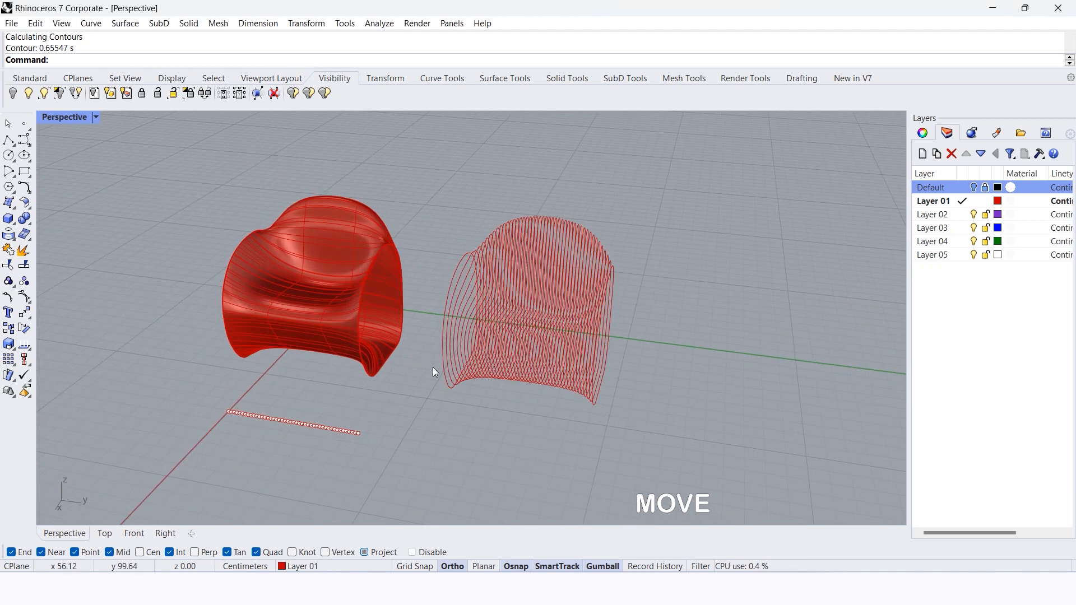
pyautogui.click(284, 429)
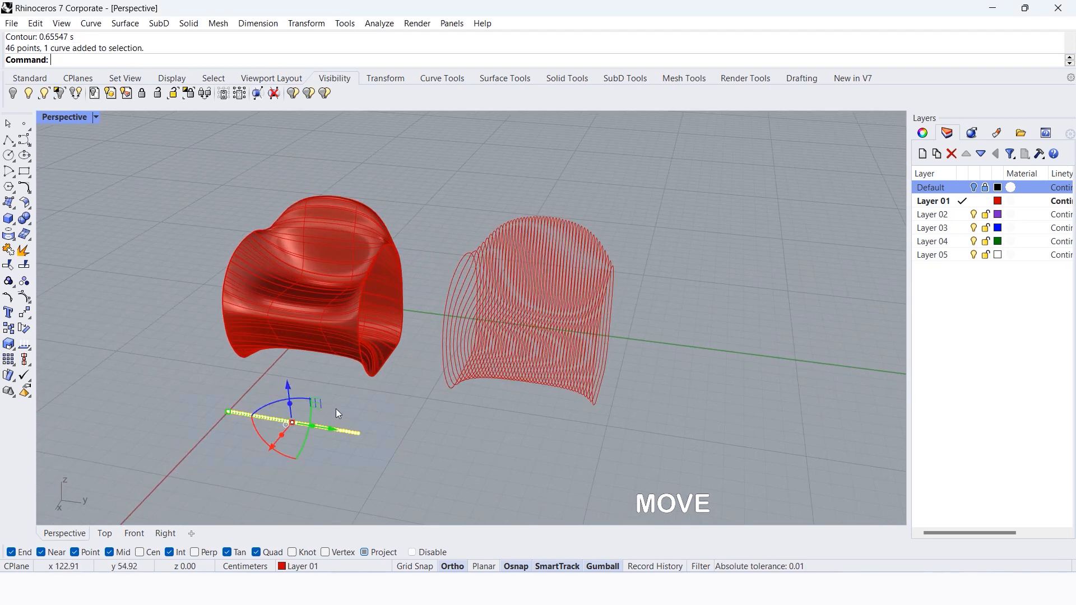
pyautogui.press('Delete')
# Extrude all contour curves 0.72 cm to both sides as open surfaces and hide the source curves.
pyautogui.moveTo(446, 273); pyautogui.dragTo(446, 274)
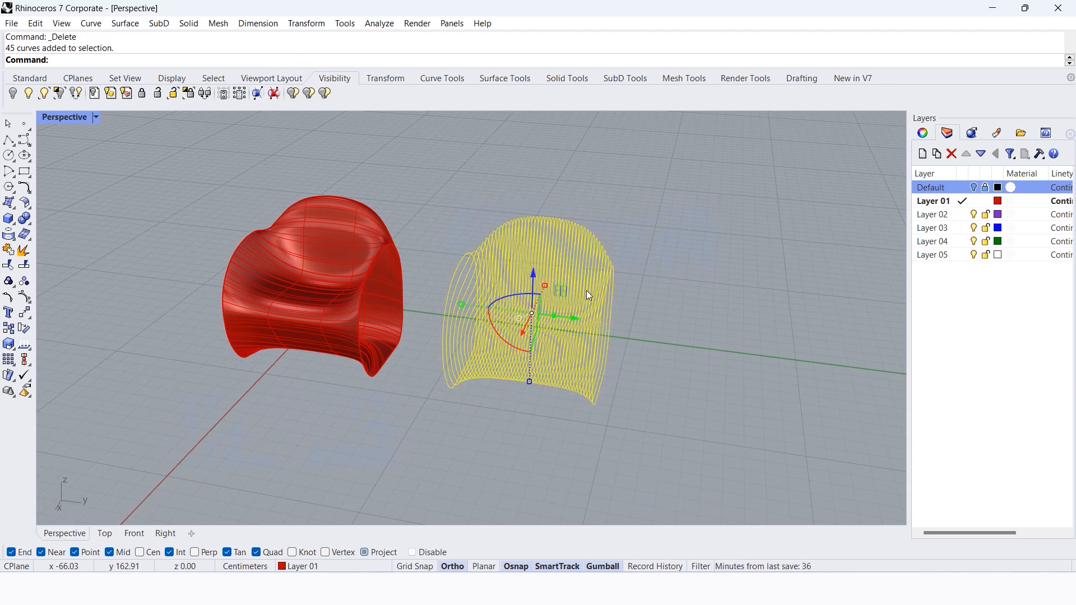
pyautogui.click(104, 533)
pyautogui.scroll(-3, 371, 265)
pyautogui.scroll(3, 371, 265)
pyautogui.write('ex')
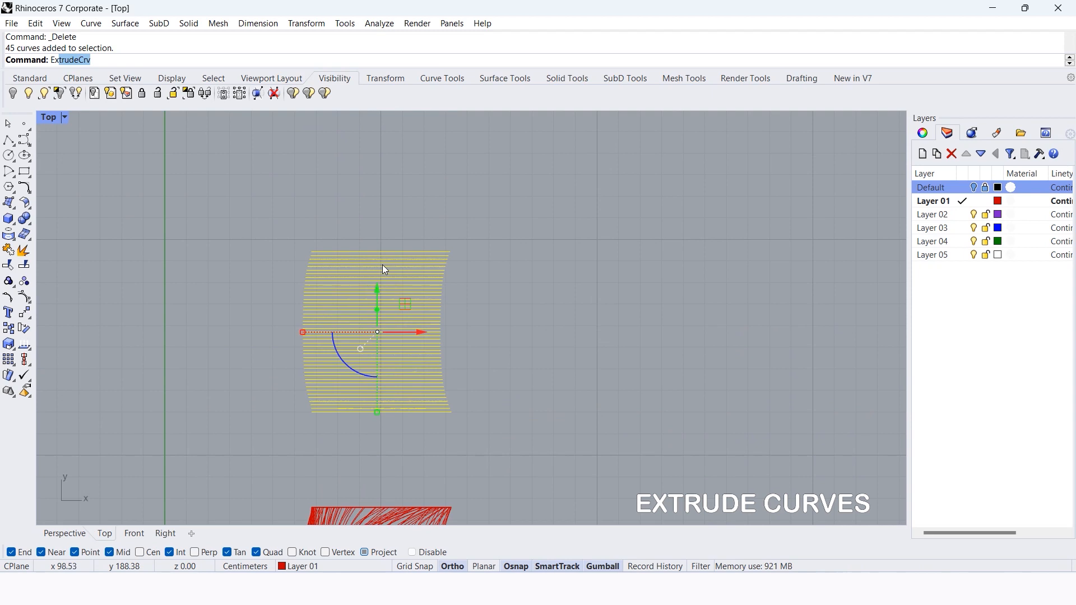
pyautogui.press('Return')
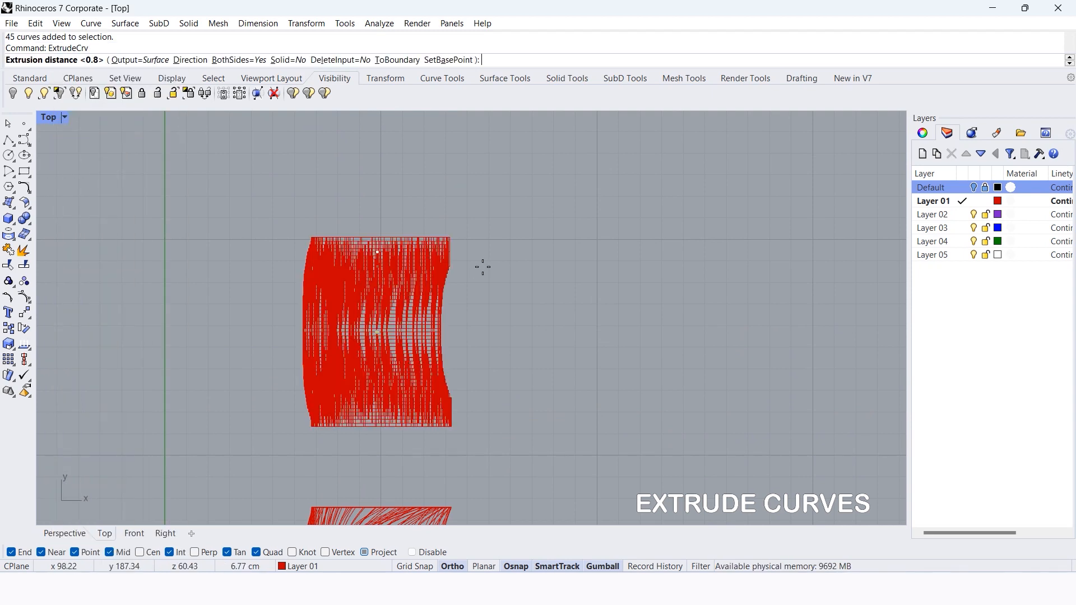
pyautogui.scroll(10, 482, 267)
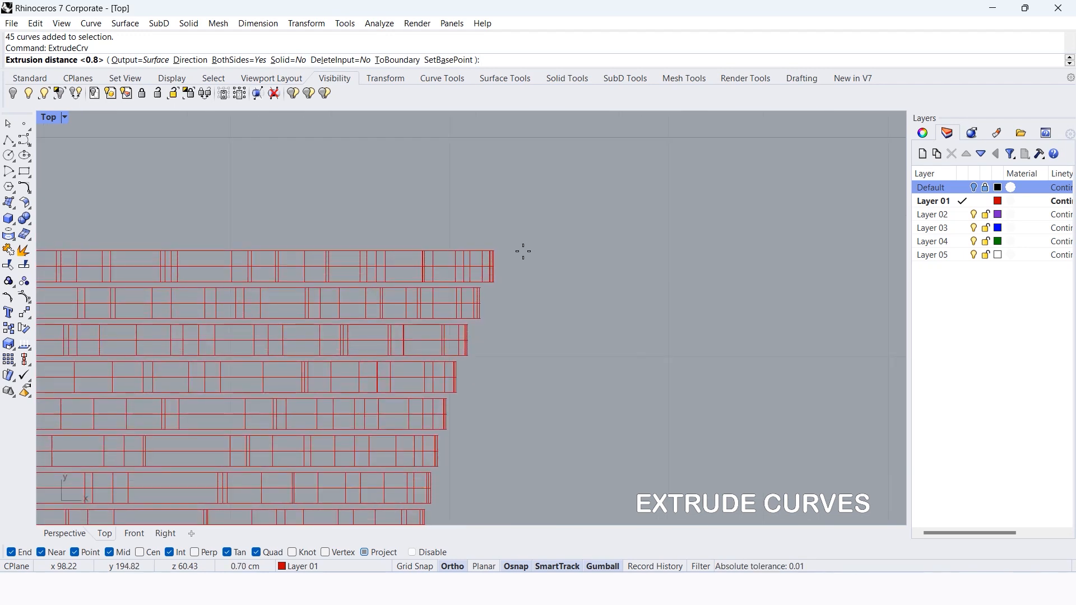
pyautogui.write('0.')
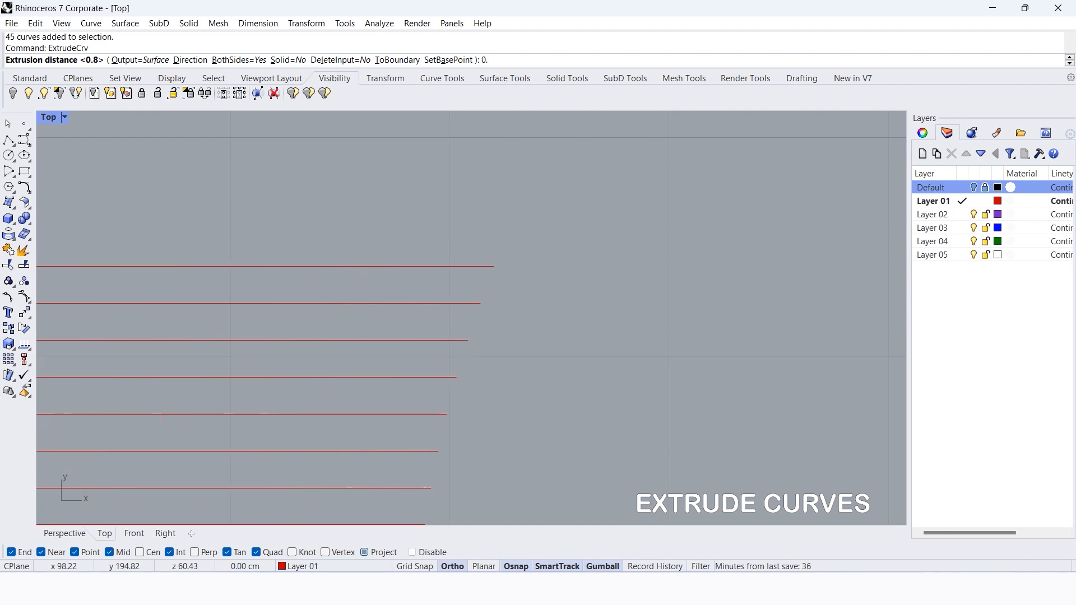
pyautogui.write('72')
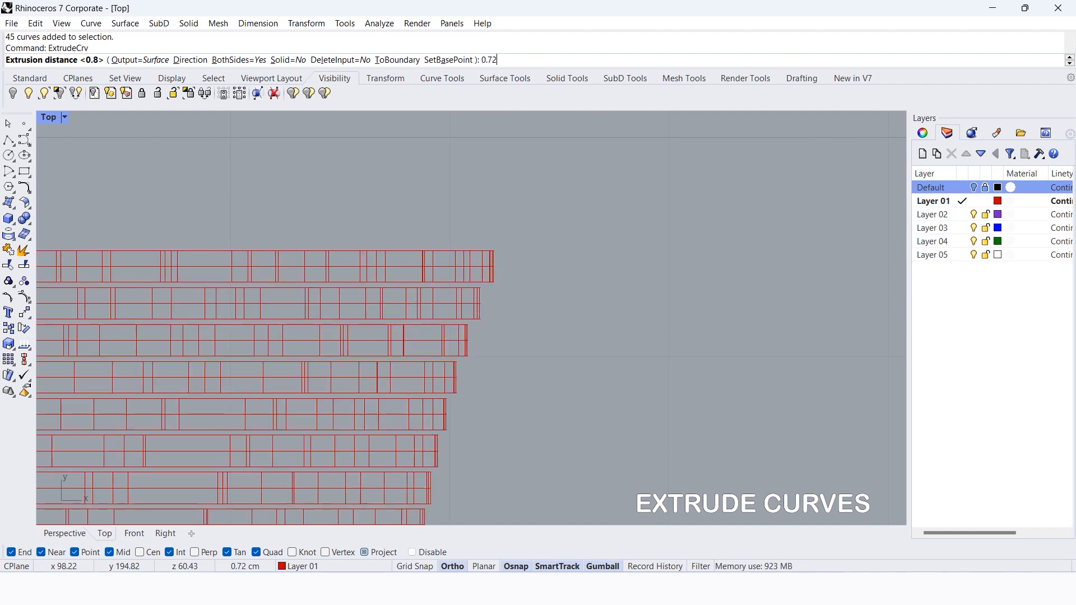
pyautogui.press('Return')
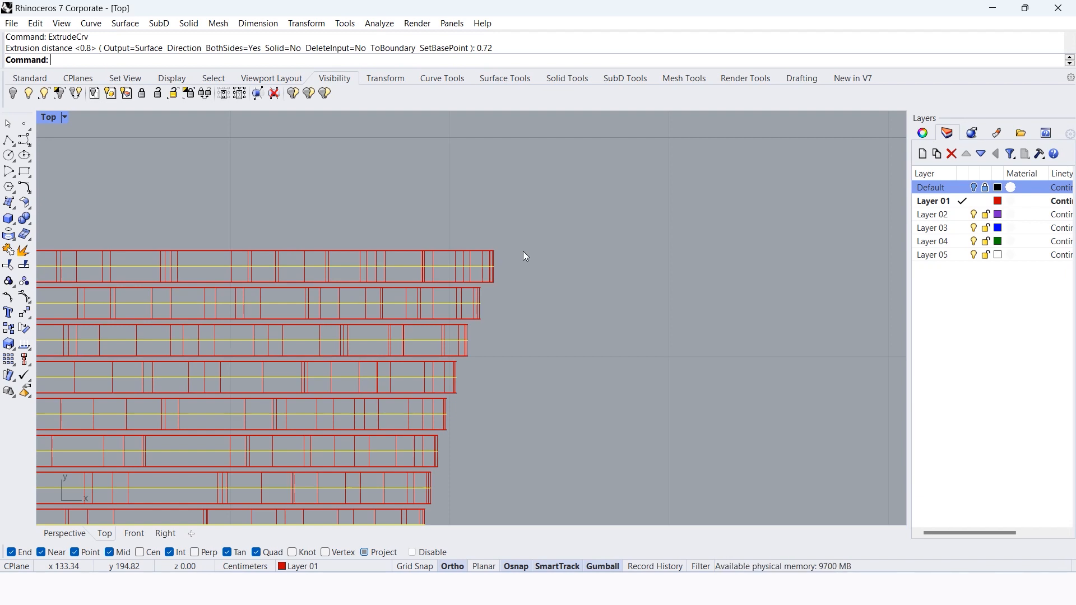
pyautogui.click(12, 93)
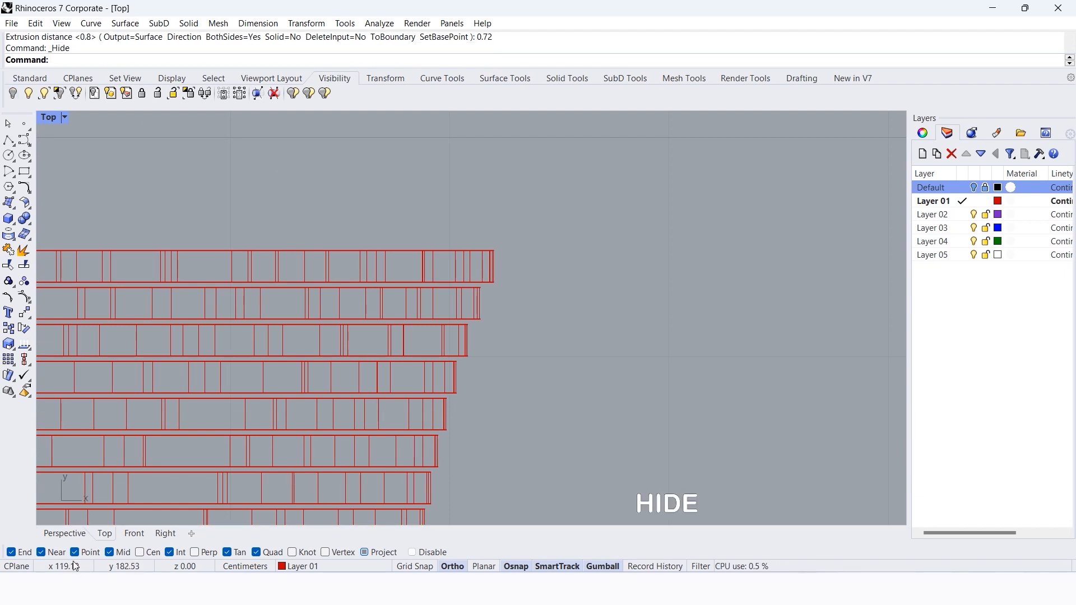
# Offset all slat extrusions 2.2 cm inward as solids with OffsetSrf, flipping every direction, with round corners and the input surfaces deleted.
pyautogui.click(66, 536)
pyautogui.moveTo(627, 390); pyautogui.dragTo(391, 364, button='right')
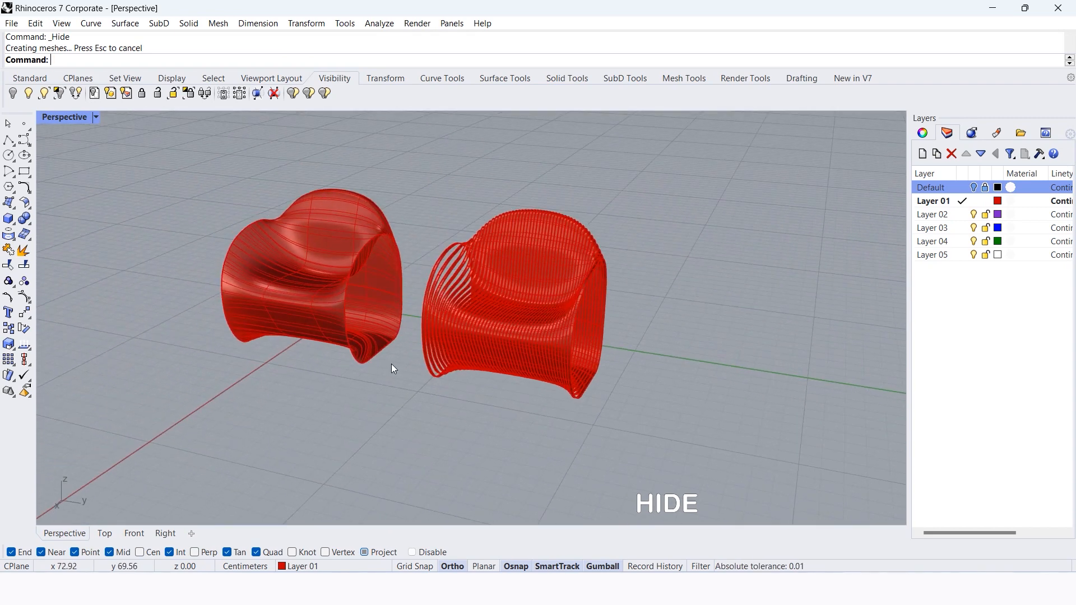
pyautogui.scroll(5, 652, 306)
pyautogui.moveTo(622, 178); pyautogui.dragTo(297, 259)
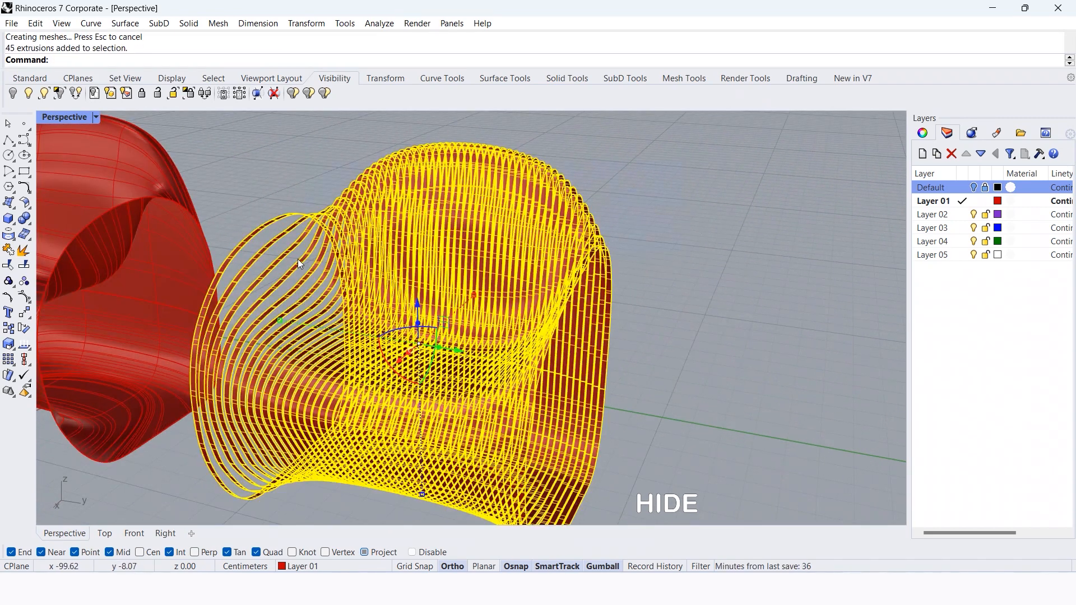
pyautogui.click(143, 531)
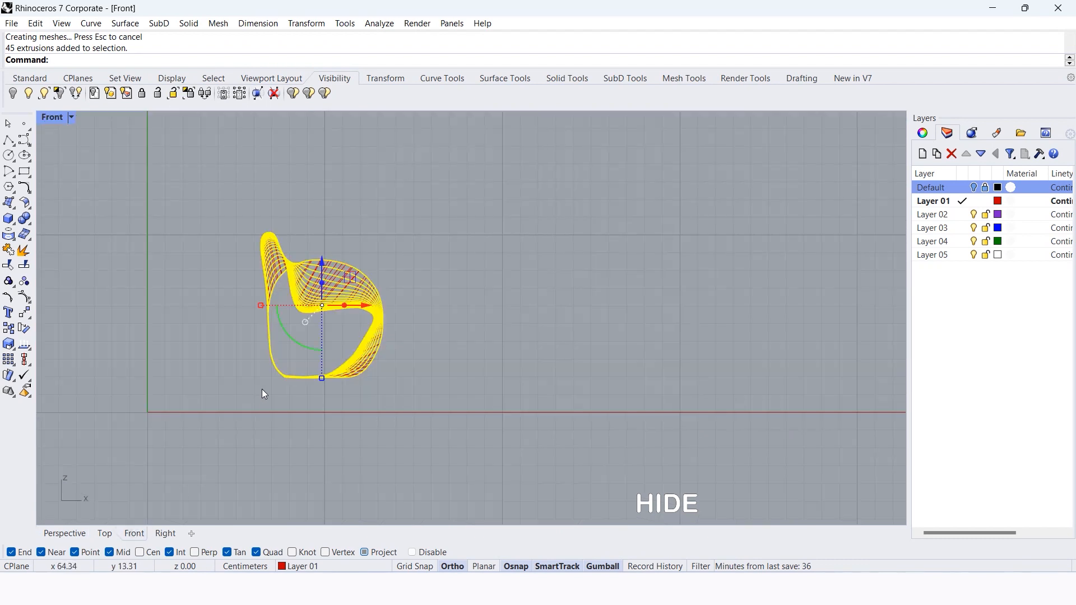
pyautogui.write('E')
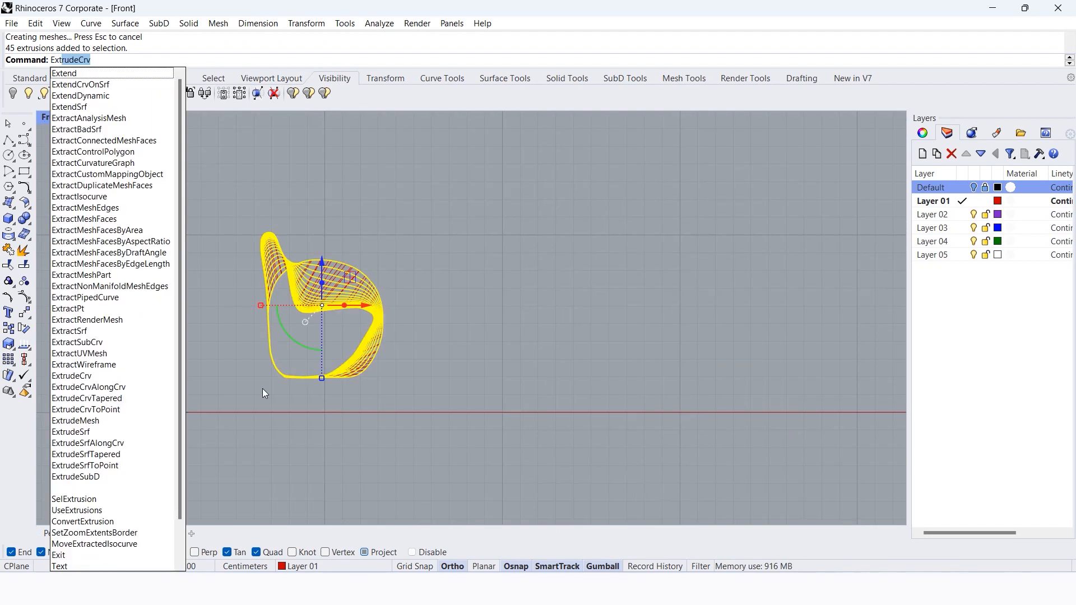
pyautogui.press('Escape')
pyautogui.write('OffsetSrf')
pyautogui.press('Return')
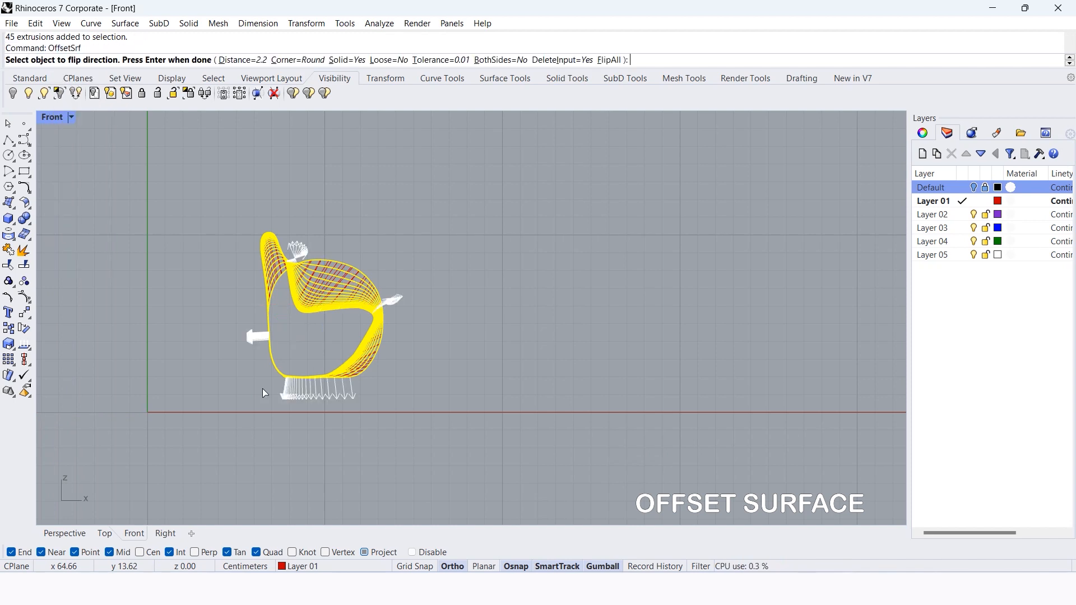
pyautogui.scroll(8, 288, 290)
pyautogui.click(609, 60)
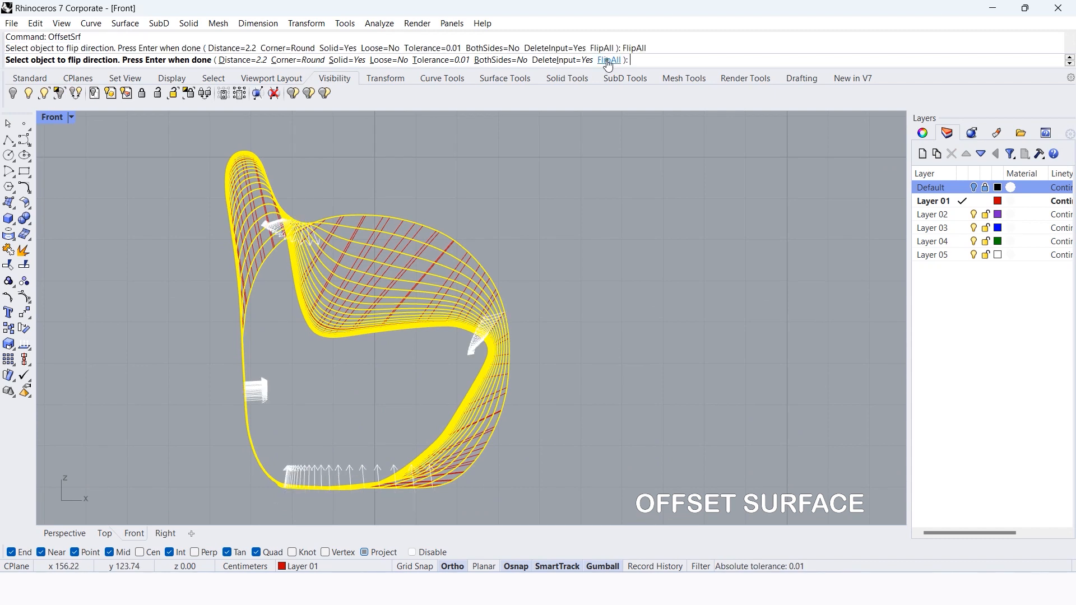
pyautogui.press('Return')
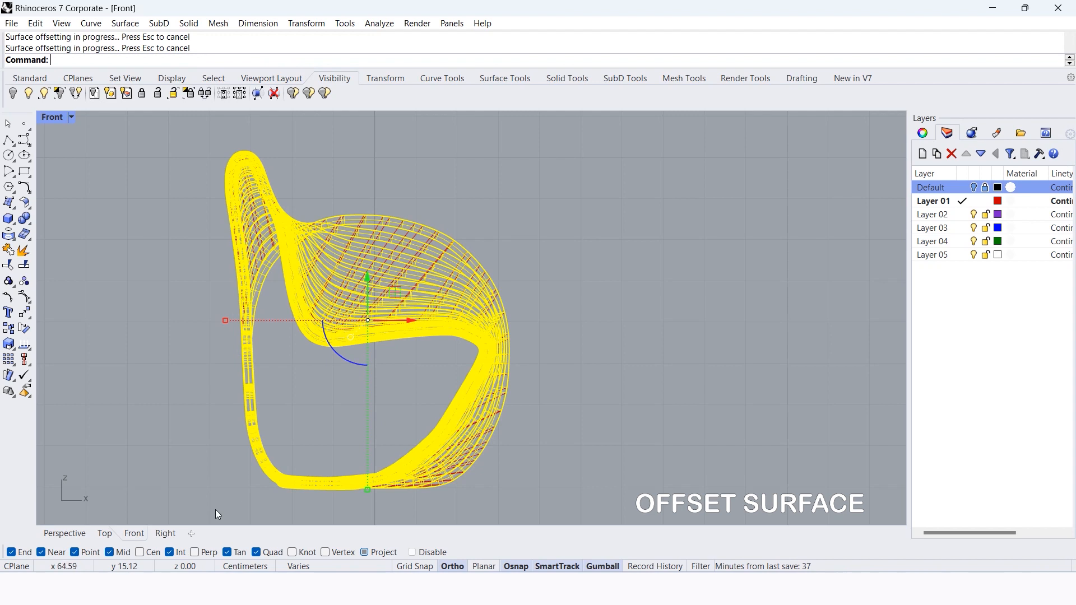
# Hide the original lofted chair surface in the Perspective view, leaving the slatted chair shown.
pyautogui.click(64, 533)
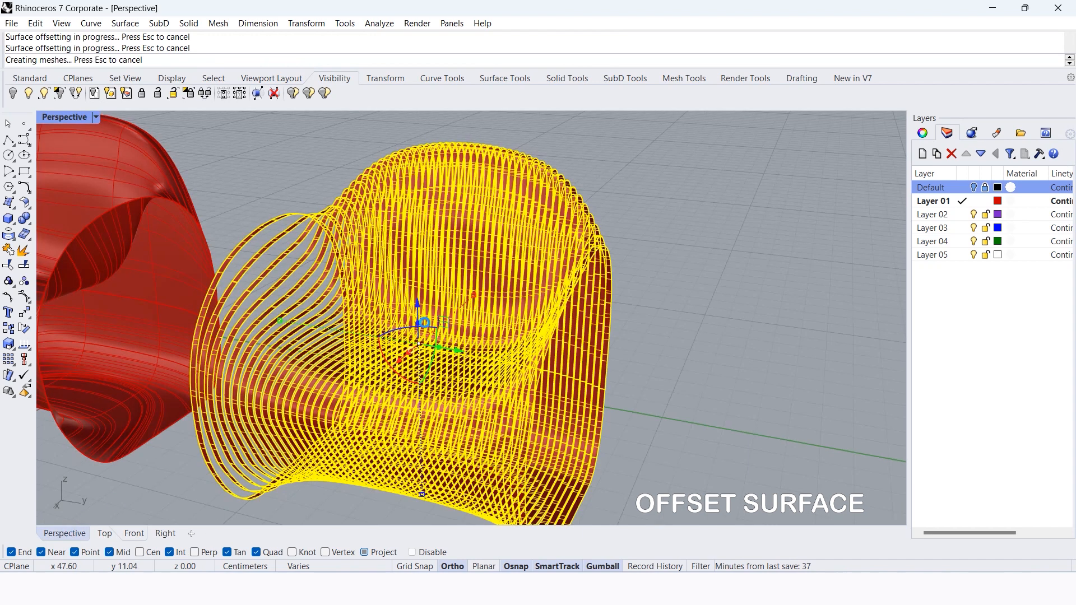
pyautogui.scroll(-6, 426, 324)
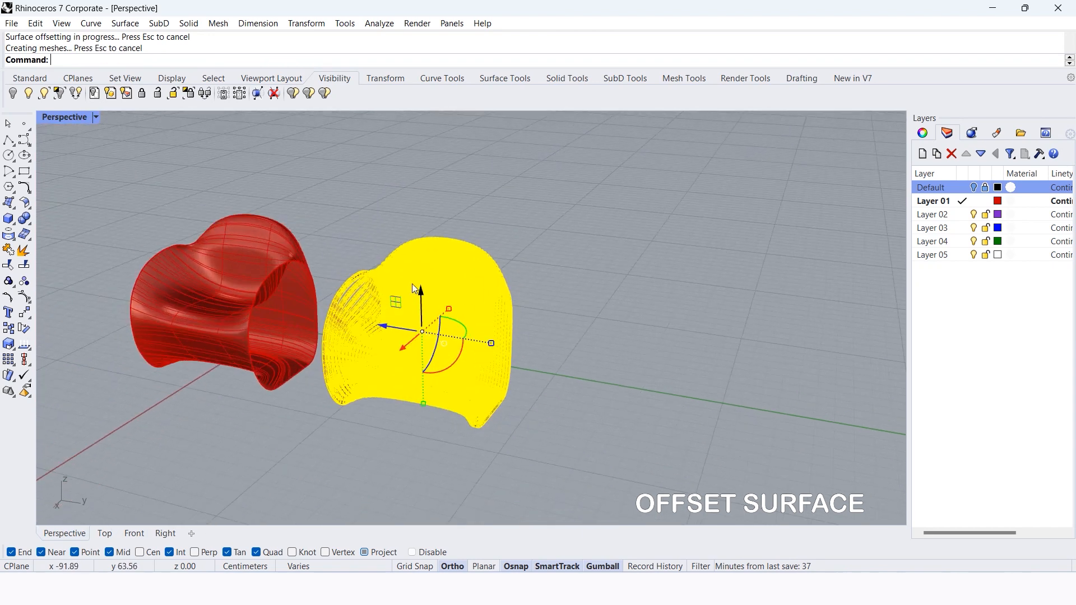
pyautogui.click(372, 220)
pyautogui.click(261, 249)
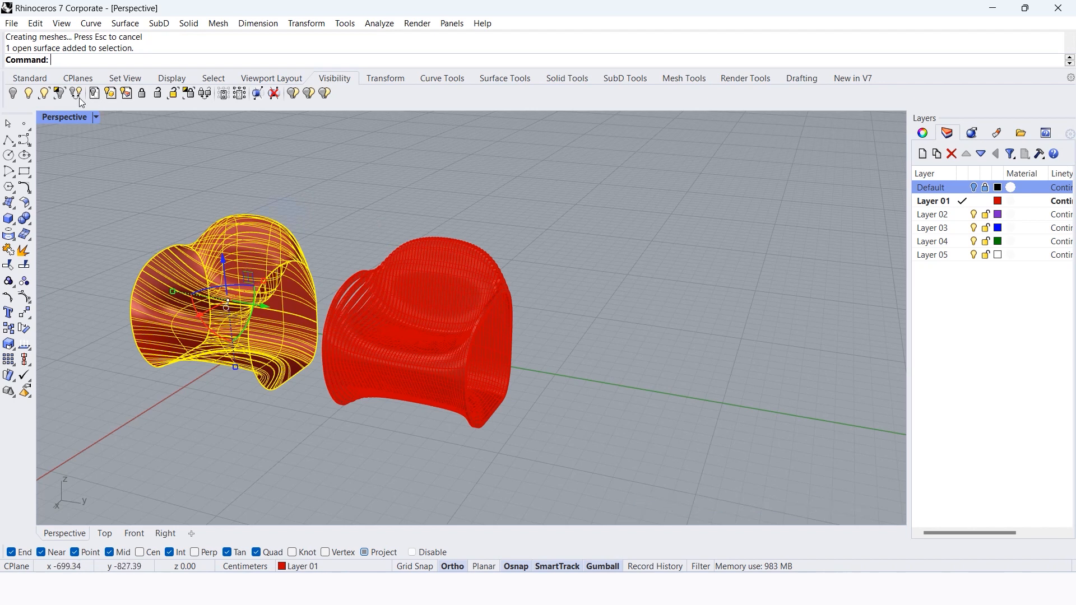
pyautogui.click(13, 93)
# Set the Perspective view of the slatted chair to the Rendered display mode.
pyautogui.scroll(-3, 321, 263)
pyautogui.scroll(8, 396, 300)
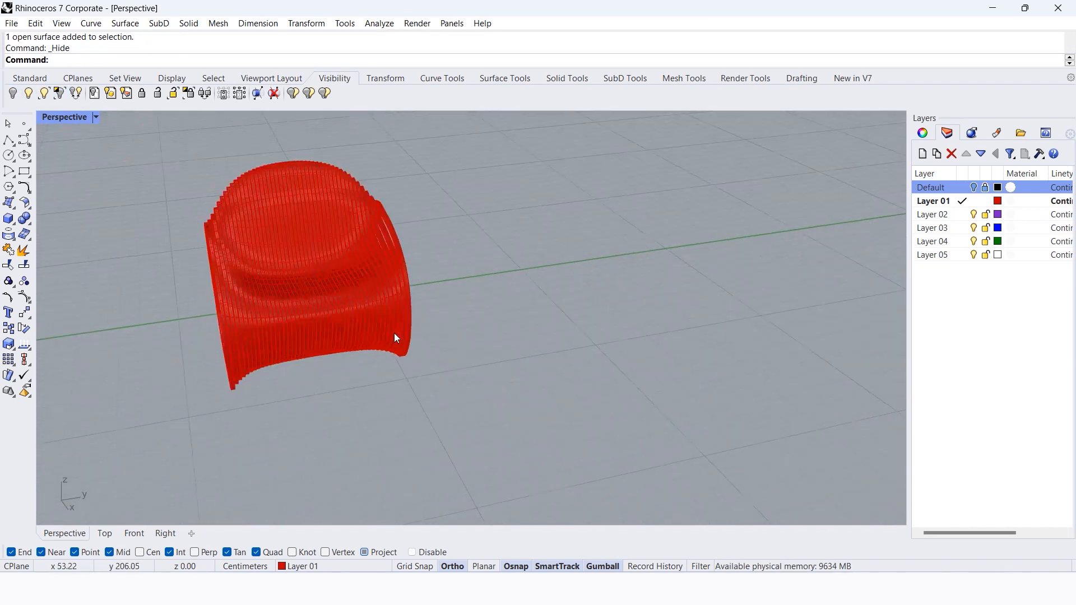
pyautogui.scroll(-2, 409, 295)
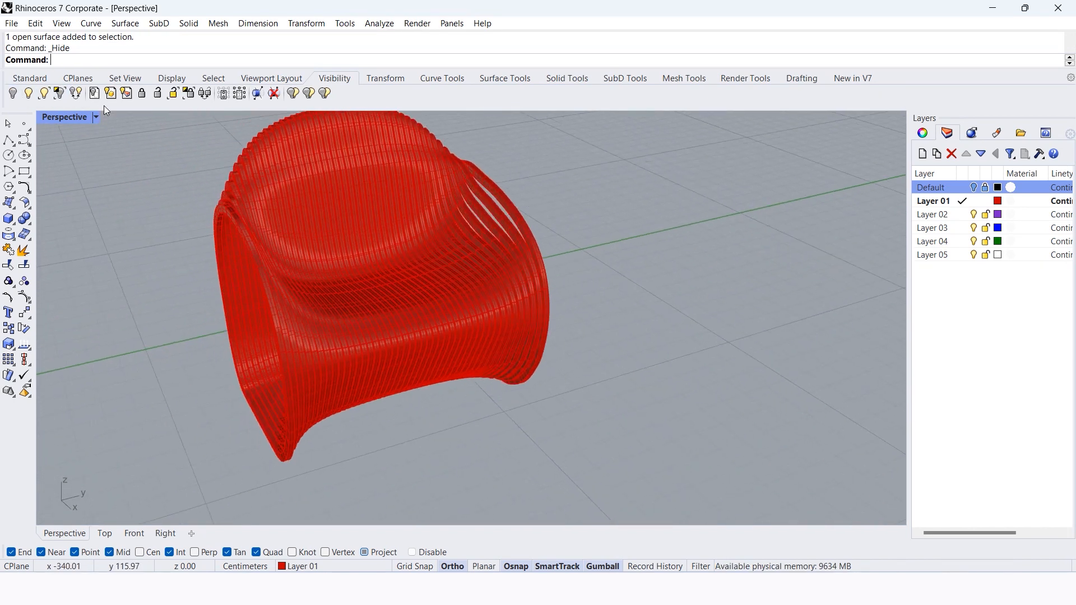
pyautogui.click(96, 117)
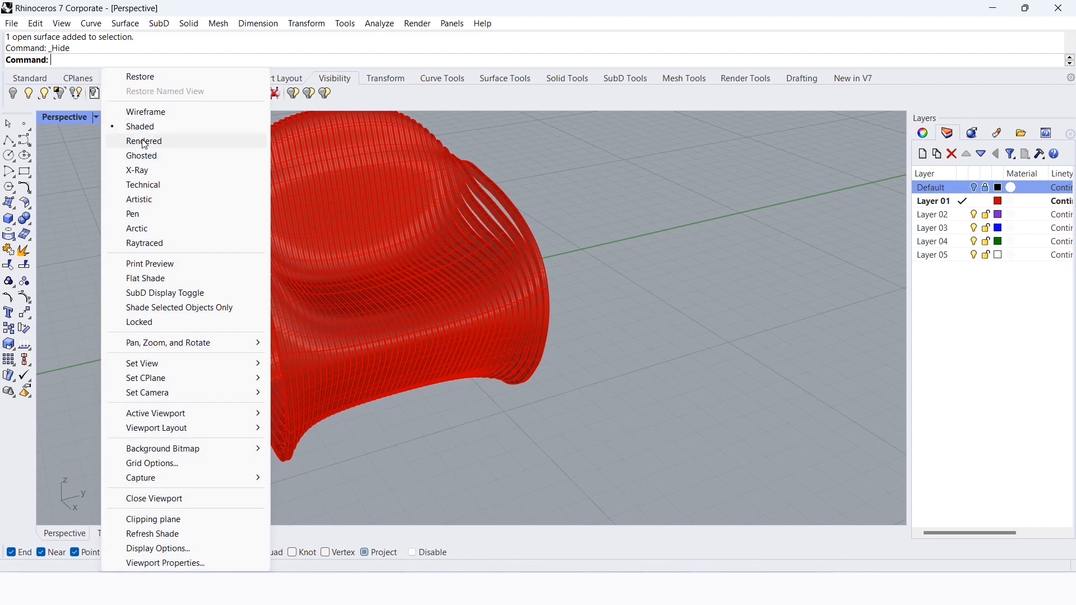
pyautogui.click(144, 141)
# Examine the rendered slatted chair from several angles and distances, checking the slats and the gaps between them.
pyautogui.scroll(-5, 429, 331)
pyautogui.moveTo(449, 358); pyautogui.dragTo(493, 261, button='right')
pyautogui.scroll(12, 493, 261)
pyautogui.scroll(-5, 423, 250)
pyautogui.moveTo(423, 250); pyautogui.dragTo(562, 314, button='right')
pyautogui.scroll(-10, 498, 251)
pyautogui.scroll(-4, 567, 348)
pyautogui.scroll(12, 524, 320)
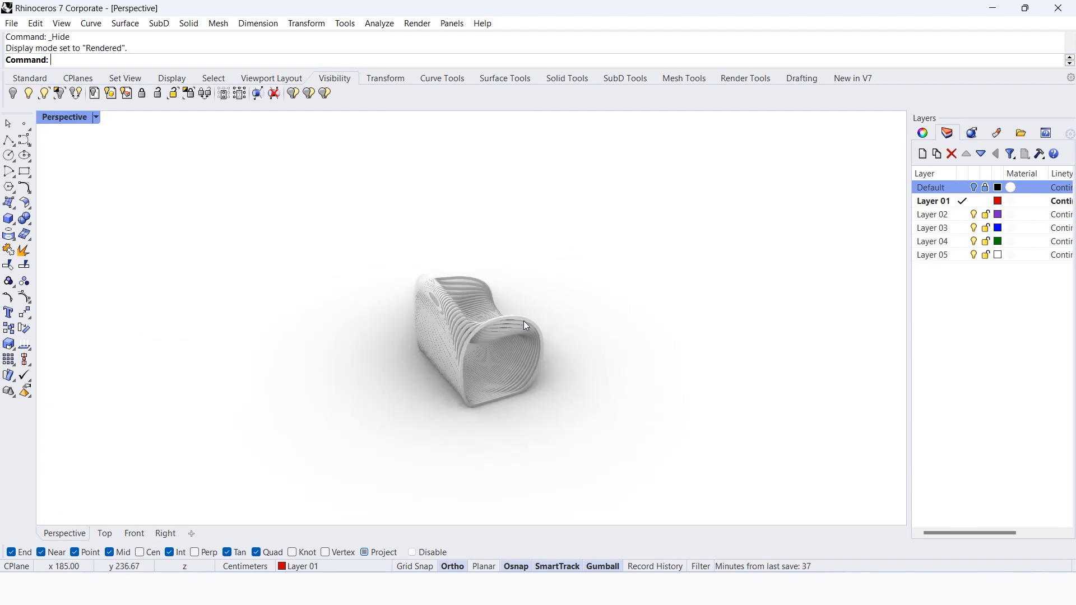
pyautogui.scroll(-15, 424, 303)
pyautogui.moveTo(398, 300); pyautogui.dragTo(354, 283, button='right')
pyautogui.scroll(15, 355, 281)
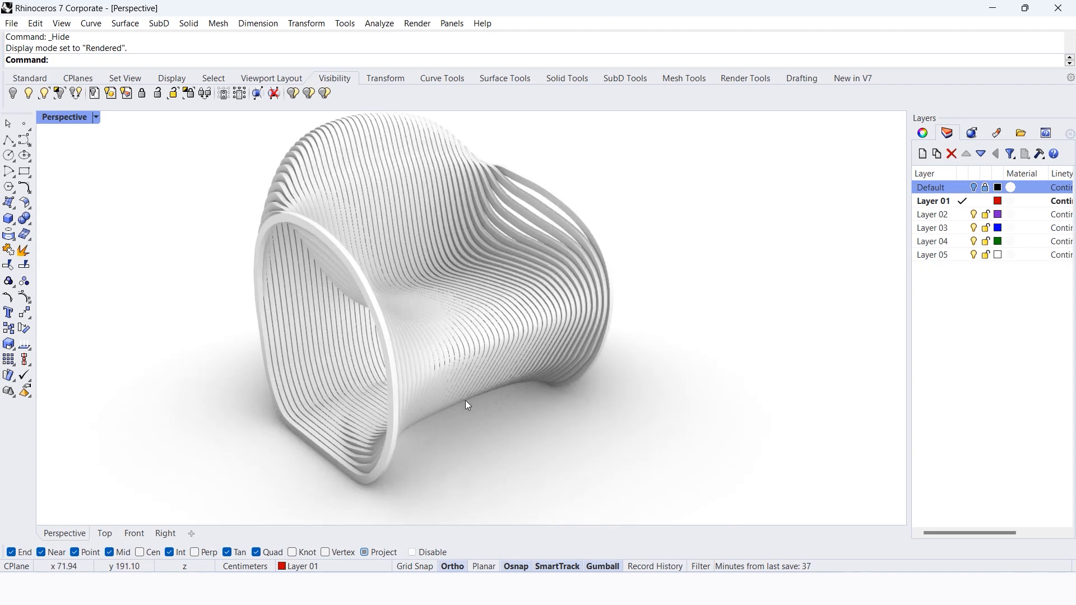
pyautogui.scroll(-7, 448, 380)
pyautogui.moveTo(434, 356); pyautogui.dragTo(410, 316, button='right')
pyautogui.scroll(3, 410, 316)
# Start a Turntable rotation of the Perspective view and set its speed to 22.
pyautogui.write('Turntable')
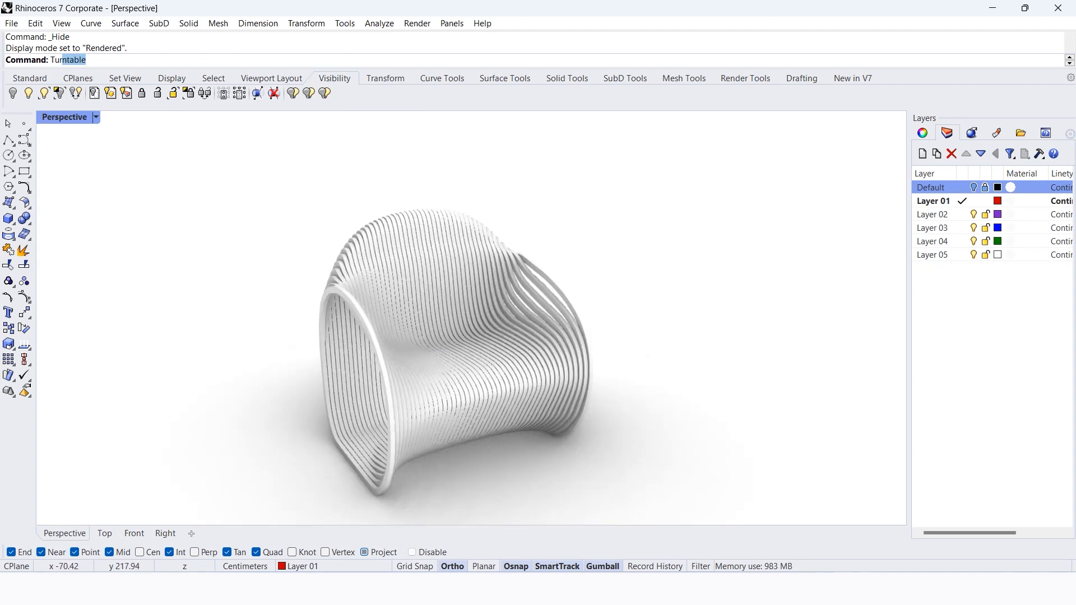
pyautogui.press('Return')
pyautogui.moveTo(906, 353); pyautogui.dragTo(914, 359)
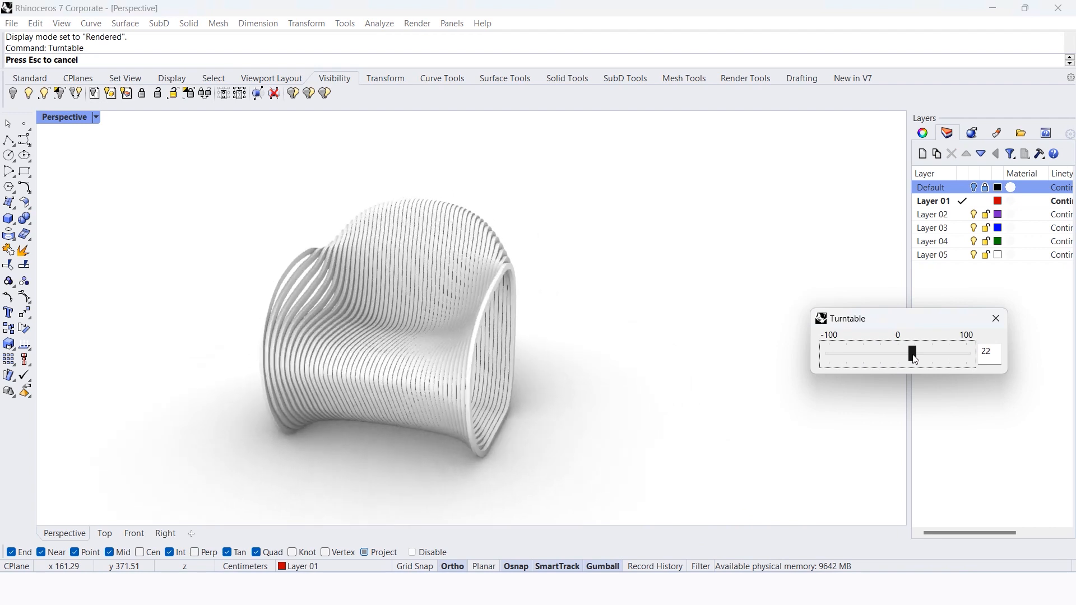